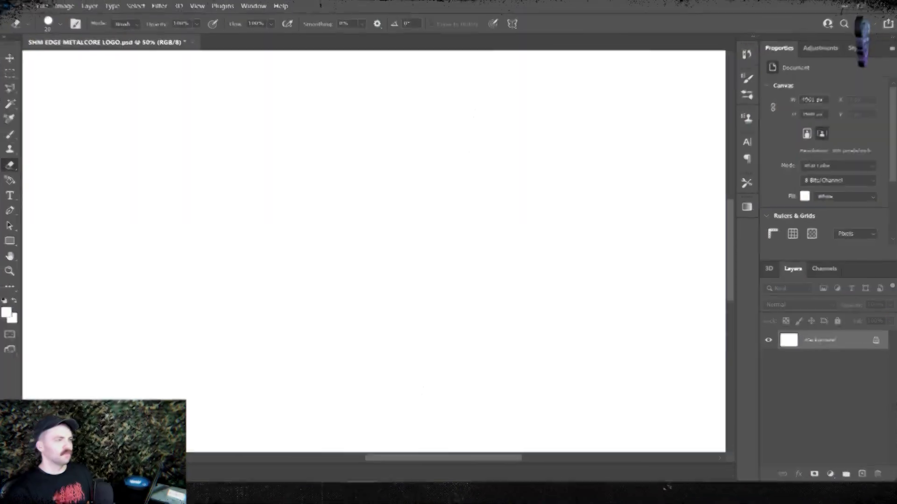
Check the document's pixel dimensions and resolution in the Image Size settings.
left_click(66, 7)
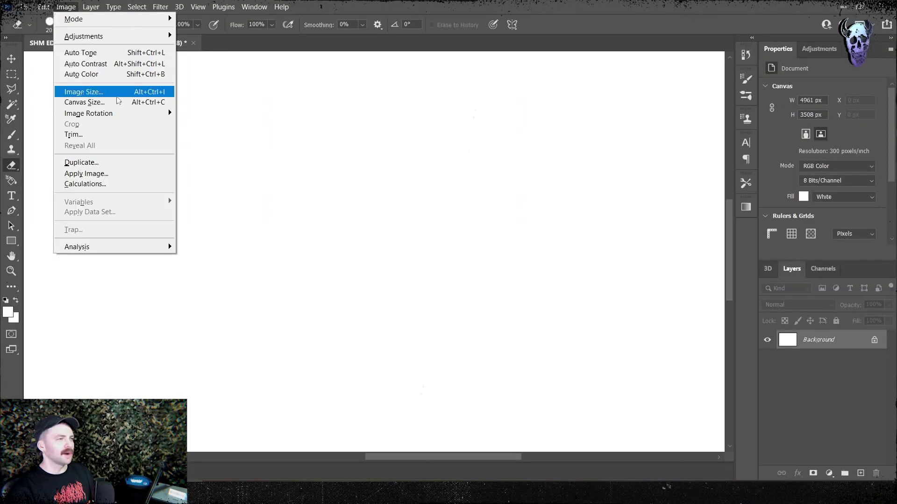
left_click(80, 92)
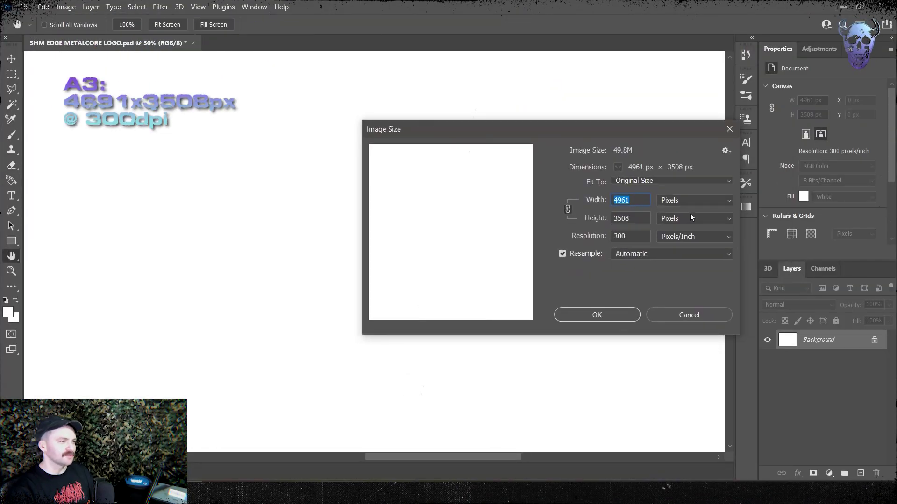
left_click(607, 315)
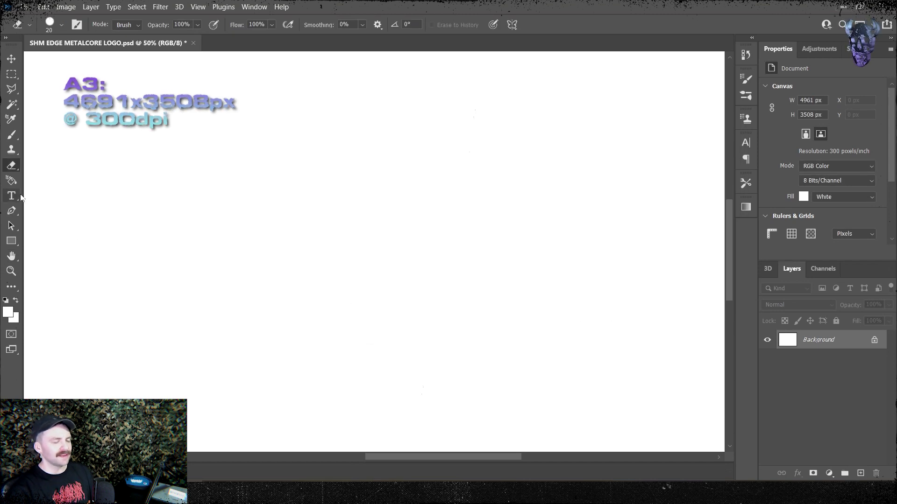
Add the text "xAPPARITIONx" to the canvas in Caslon Antique Italic.
key("t")
left_click(327, 229)
type("Z")
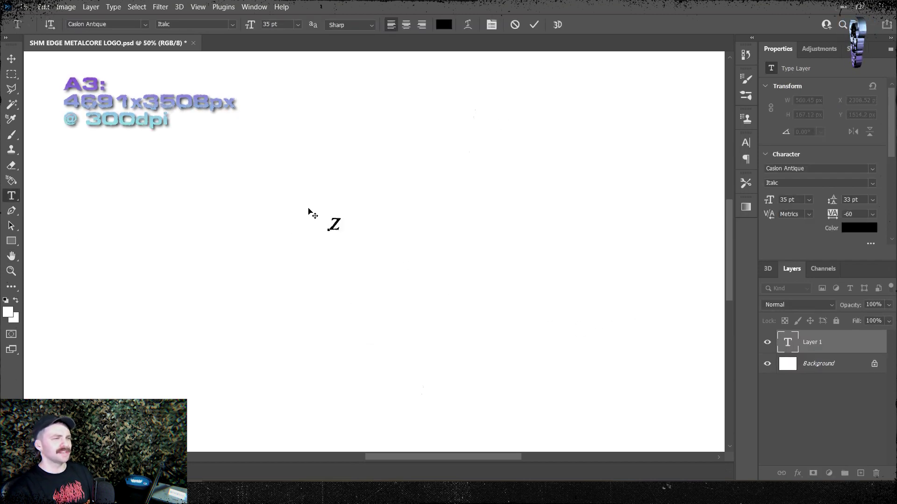
type("APPARITIONx")
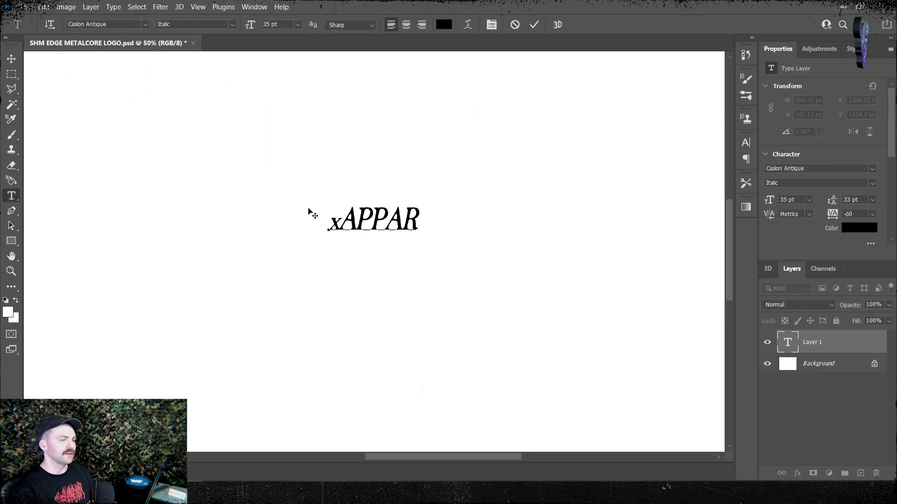
left_click(10, 61)
Set the tracking of the xAPPARITIONx text to -20.
left_click_drag(859, 216, 845, 215)
type("-20")
key("Return")
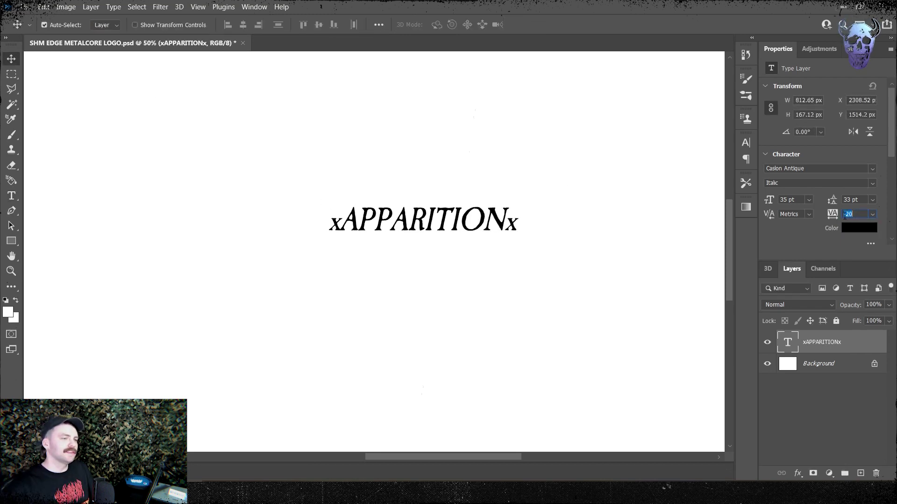
Enlarge the xAPPARITIONx text to about 290% and place it across the upper part of the canvas.
left_click(11, 60)
key("ctrl+t")
left_click_drag(329, 221, 109, 221)
left_click_drag(518, 221, 660, 221)
left_click_drag(569, 229, 546, 149)
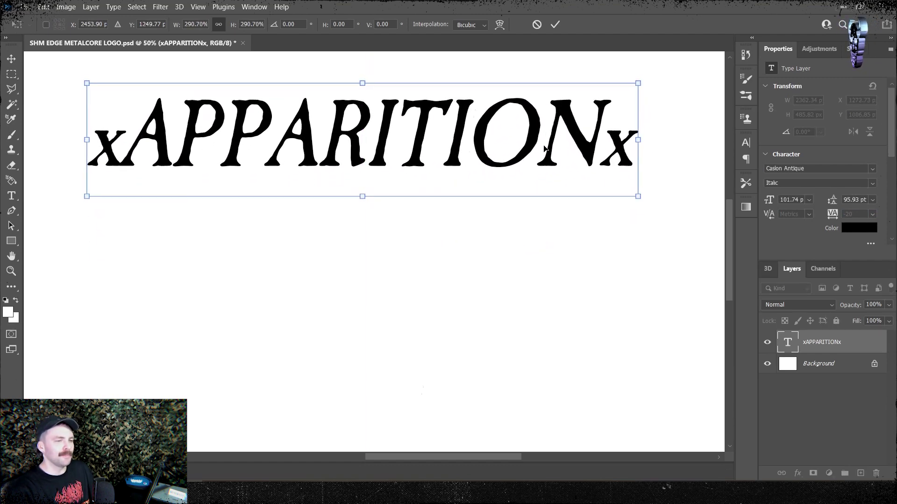
key("Return")
Tighten the kerning among the PPA letters of xAPPARITIONx, using -60 between the second P and the A.
left_click(12, 198)
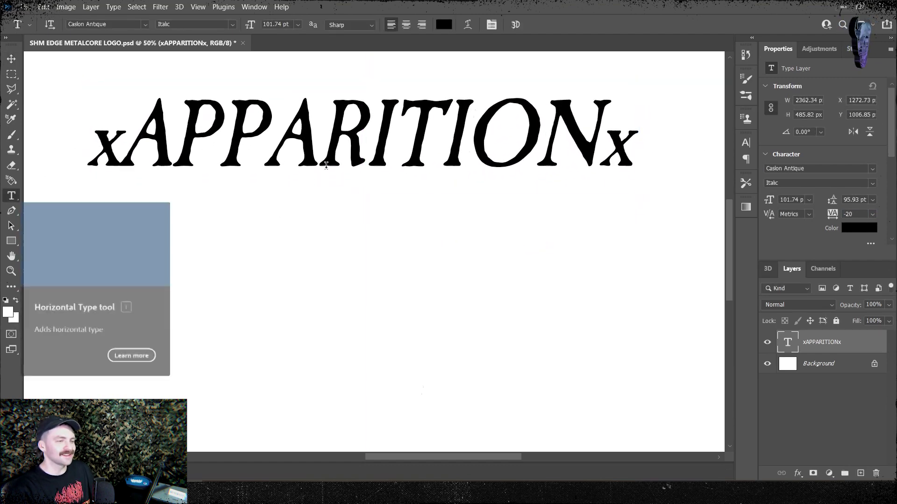
left_click(790, 215)
scroll(790, 214, "down", 6)
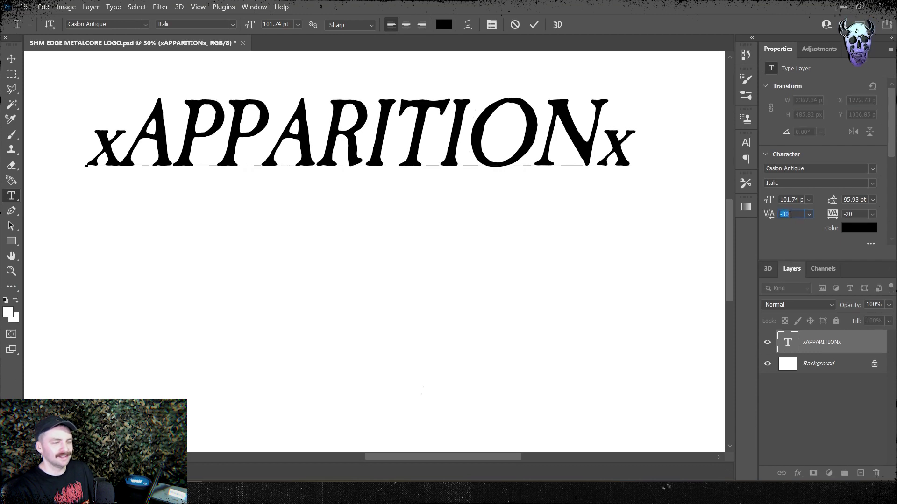
key("Return")
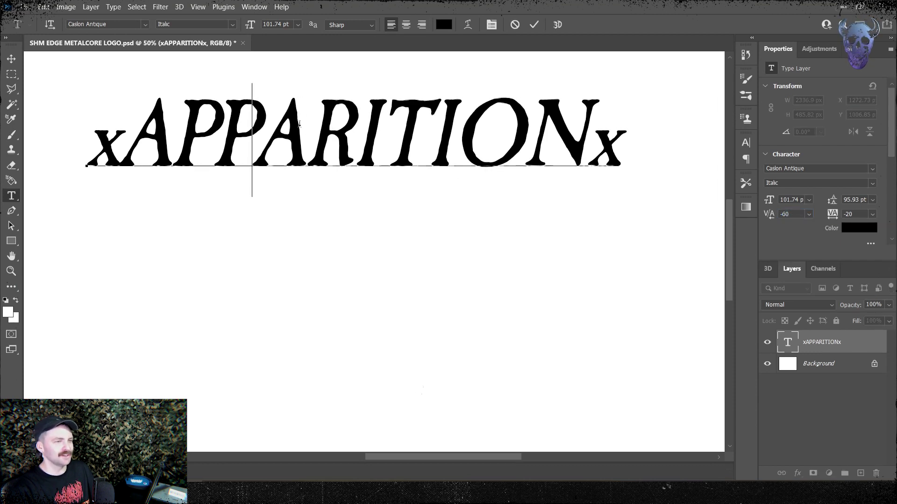
Set the kerning between the last I and the O of xAPPARITIONx to -80.
left_click(795, 215)
key("Down")
key("Down")
key("Down")
key("Down")
key("Return")
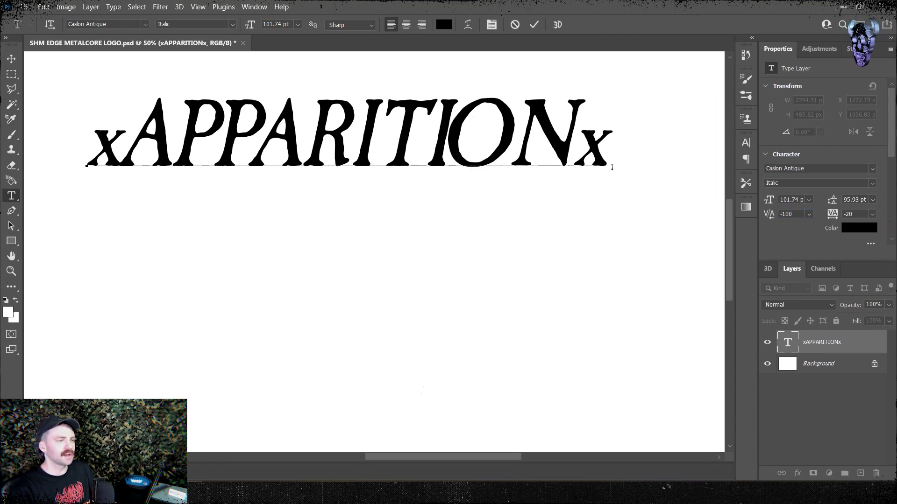
left_click(794, 214)
key("Up")
key("Up")
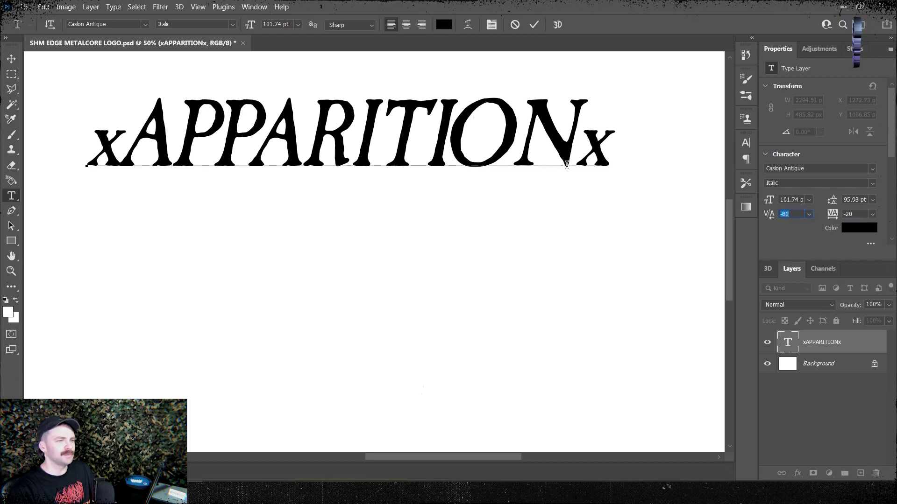
key("Return")
Tighten the kerning between the O and the N of xAPPARITIONx so the letters sit just together.
left_click(795, 214)
key("Up")
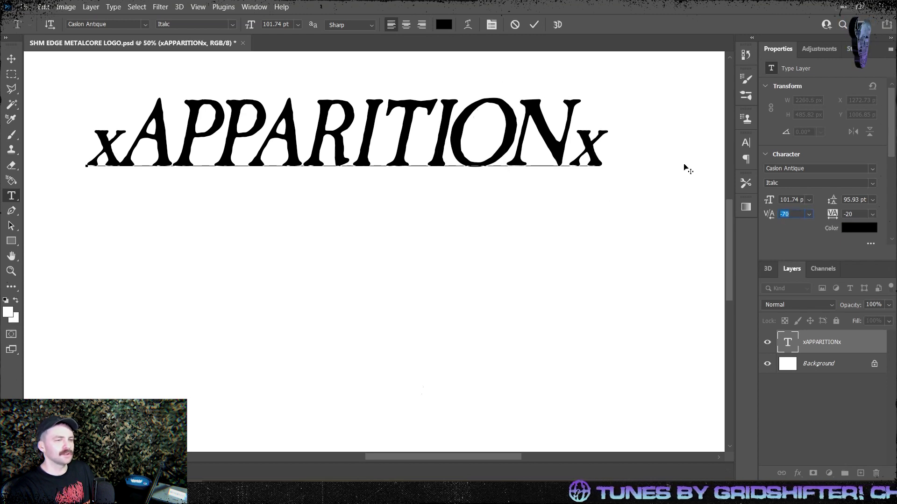
key("Up")
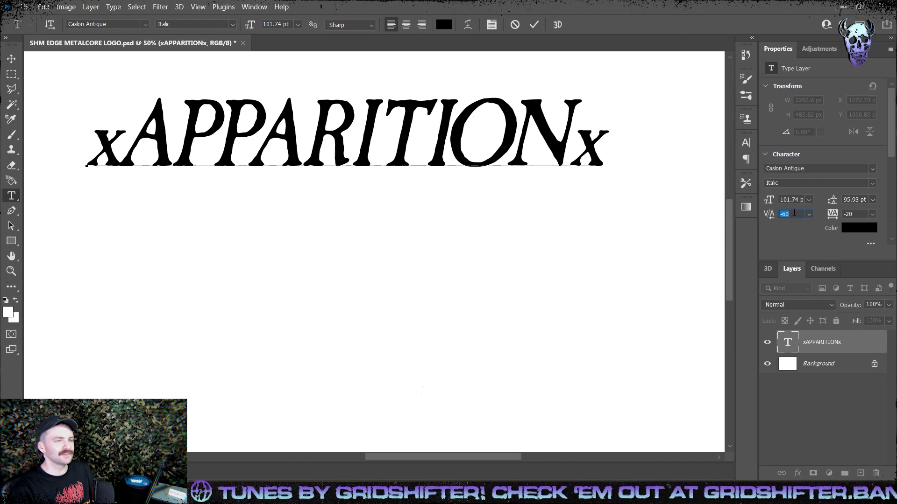
key("Up")
key("Up")
key("Return")
Set the kerning between the N and the final x to -30 and commit the text.
left_click(571, 140)
left_click(793, 215)
key("Down")
key("Down")
key("Down")
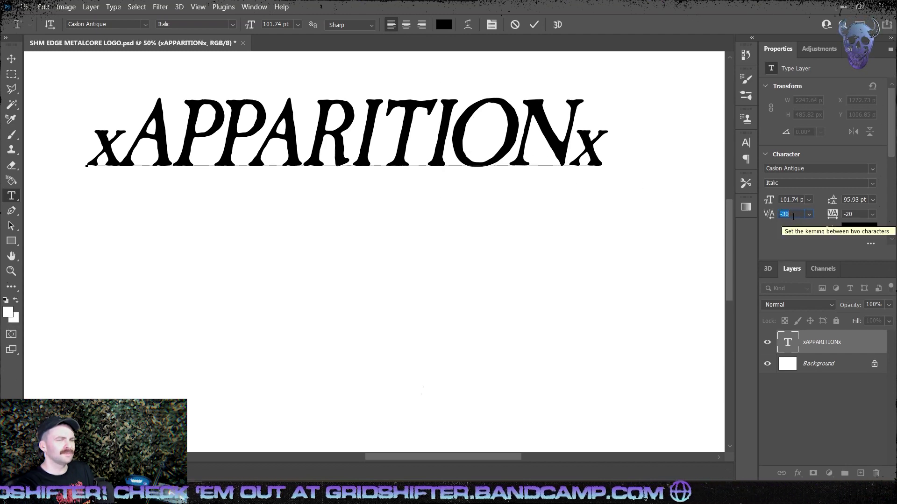
left_click(12, 74)
left_click(11, 58)
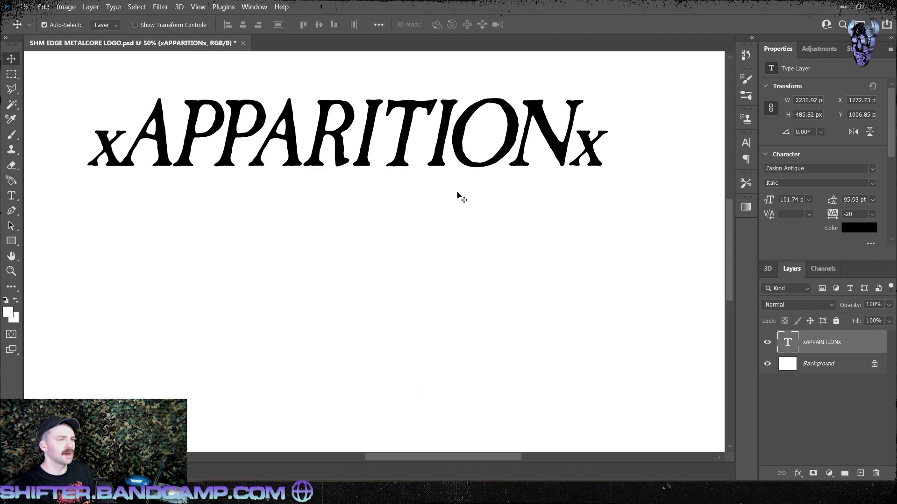
Squash the xAPPARITIONx text slightly in height and move it a little down and to the right on the canvas.
key("ctrl+t")
left_click_drag(350, 83, 349, 90)
left_click_drag(352, 140, 375, 149)
key("Return")
Add a second text layer reading "apparition" in the empty area below the xAPPARITIONx text.
key("t")
left_click(301, 336)
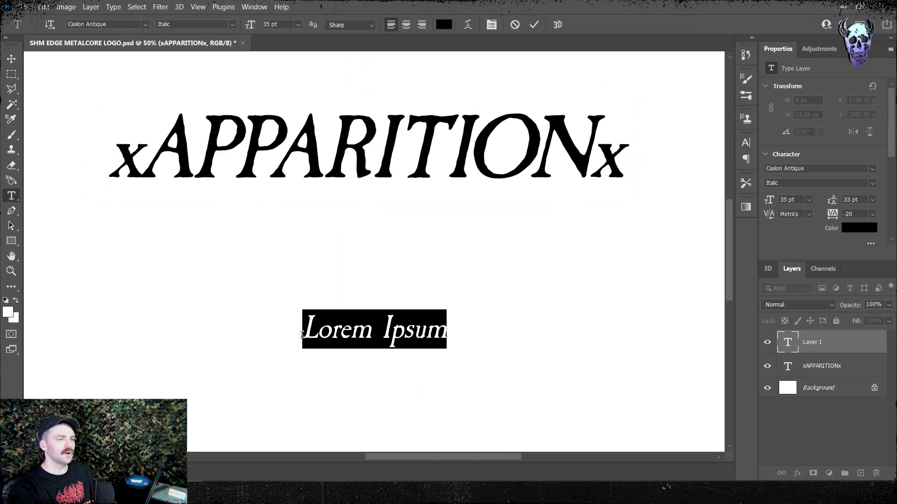
type("apparition")
Change the font of the whole "apparition" text to Shm Clandestine 3d.
double_click(353, 326)
left_click(145, 24)
type("shm cl")
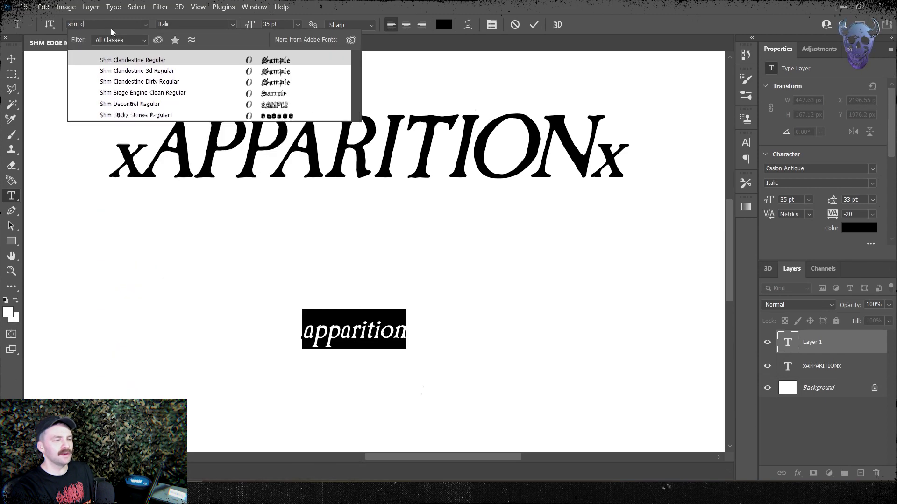
key("Down")
key("Down")
key("Up")
key("Return")
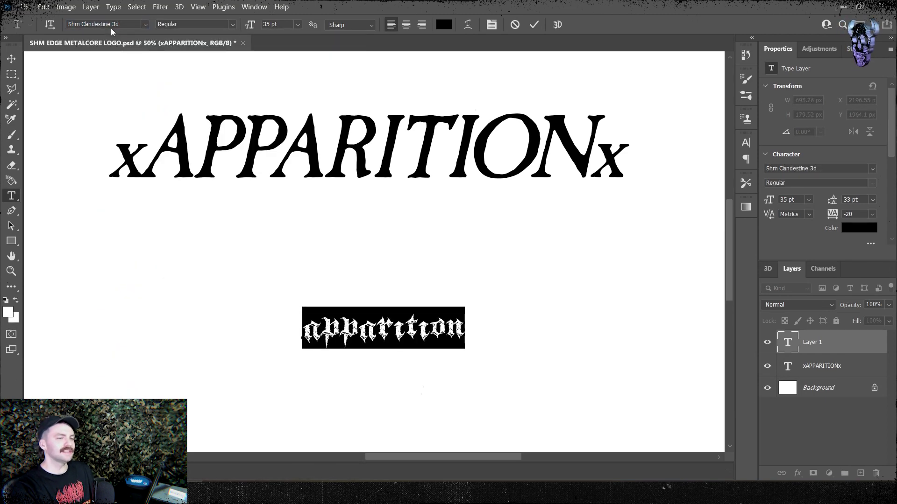
Set the font size of the "apparition" text to 85 pt.
left_click(800, 200)
key("shift+Up")
key("shift+Up")
key("shift+Up")
key("shift+Up")
key("shift+Up")
key("shift+Down")
key("shift+Up")
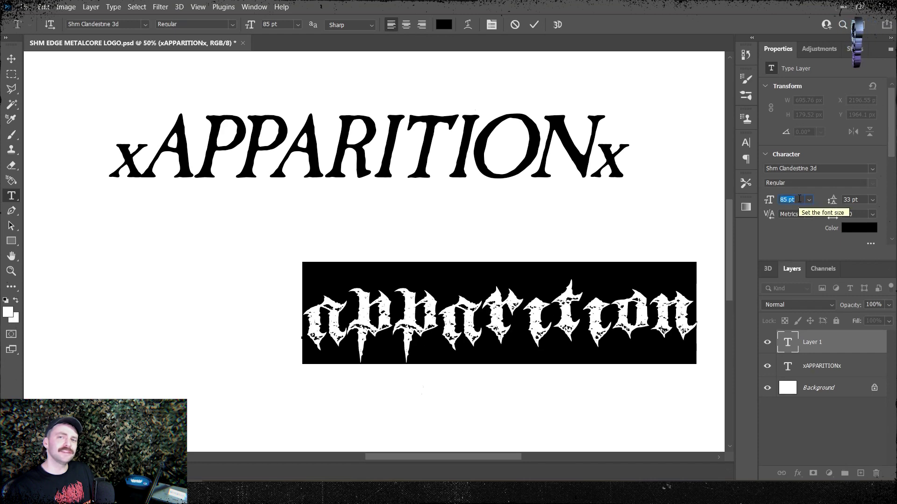
Move the blackletter "apparition" text directly beneath xAPPARITIONx and set its tracking to -60.
left_click(11, 59)
left_click_drag(410, 313, 241, 205)
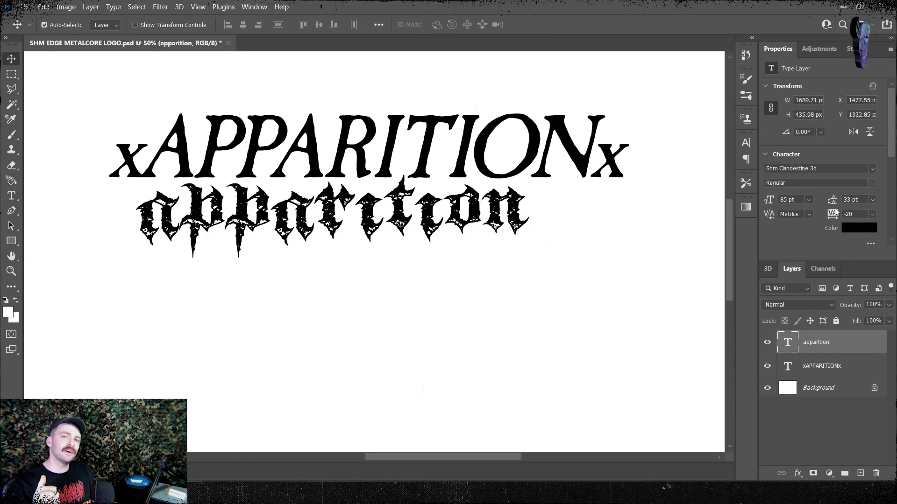
scroll(858, 215, "down", 4)
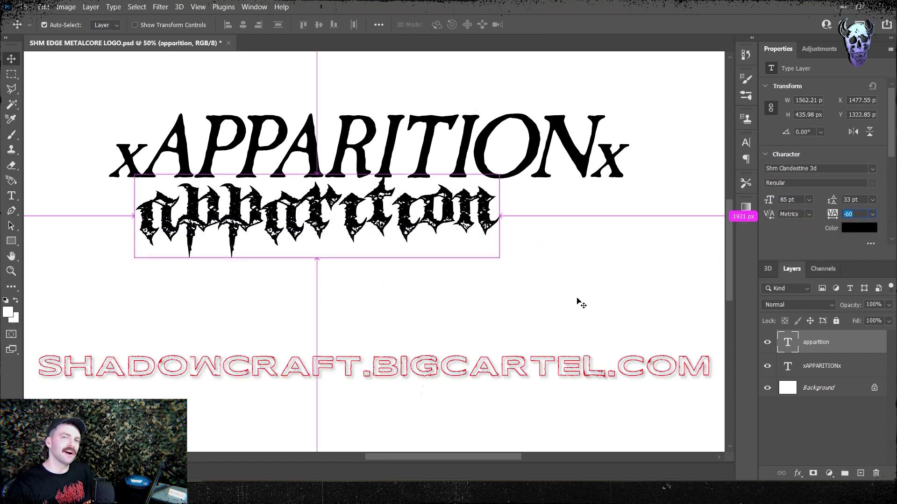
Scale the "apparition" text up proportionally to about 102 pt so it nearly spans the serif word above.
key("ctrl+t")
left_click_drag(499, 259, 585, 282)
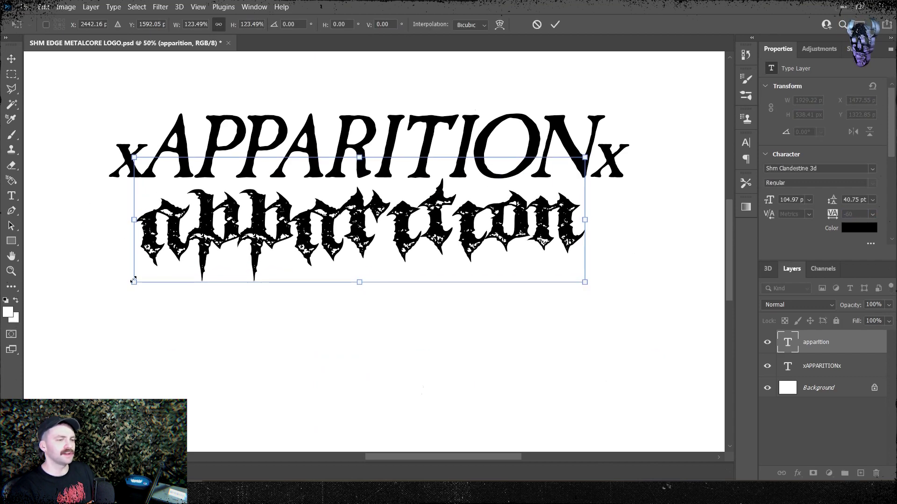
left_click_drag(132, 280, 146, 279)
key("Return")
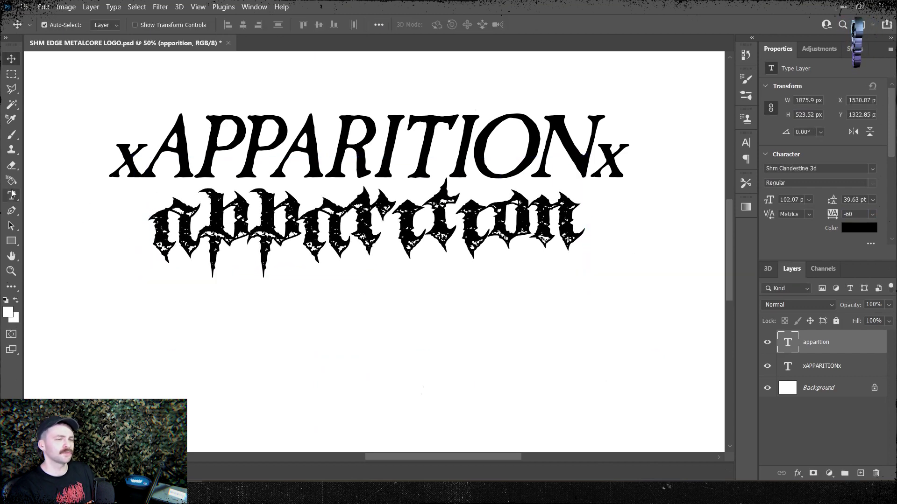
Switch the lower "apparition" text to the solid Shm Clandestine Regular font.
left_click(873, 168)
type("shm")
key("Down")
key("Down")
key("Up")
key("Return")
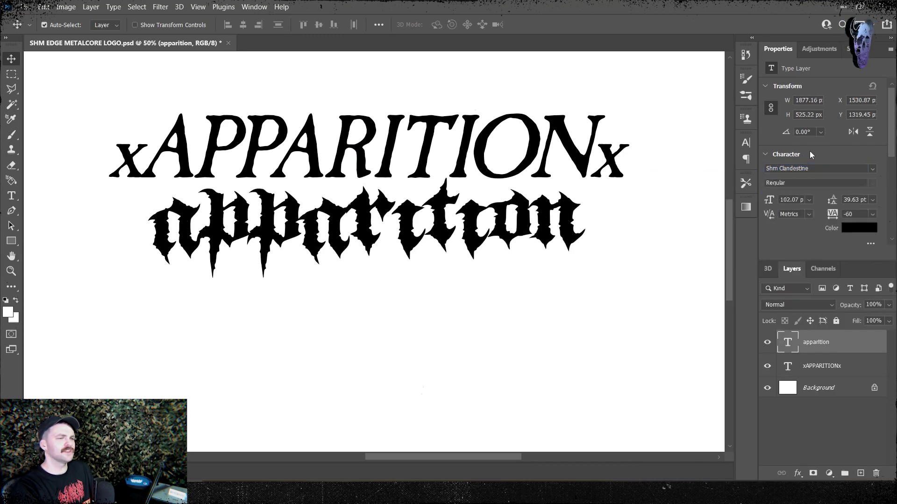
Stretch the "apparition" text vertically to about 663 px tall, keeping its width.
key("ctrl+t")
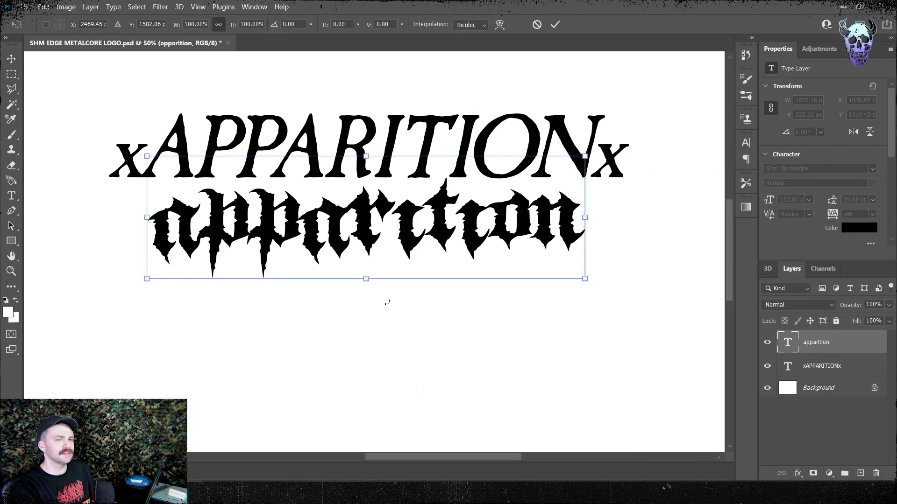
left_click_drag(365, 283, 364, 312)
key("Return")
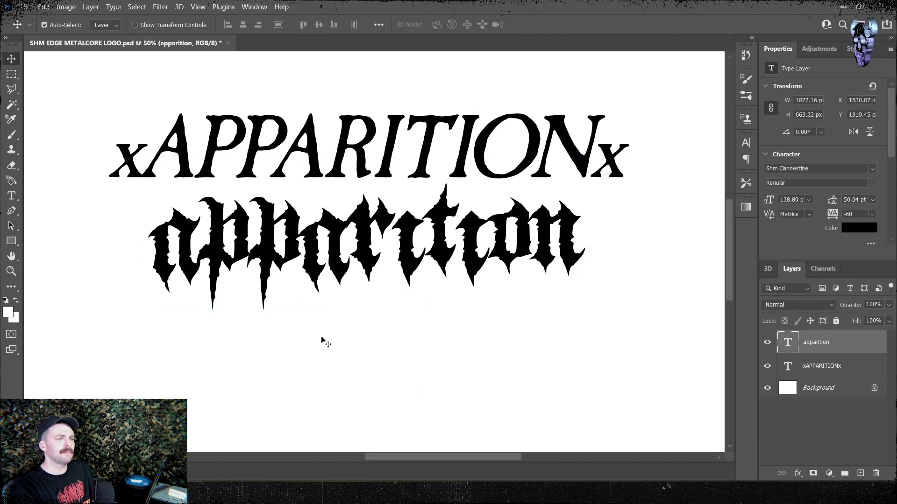
Rasterize the "apparition" text layer and invert its colour to white.
right_click(835, 346)
left_click(728, 168)
key("ctrl+i")
Add a Stroke layer style to the "apparition" layer with black (000000) as its colour.
left_click(90, 6)
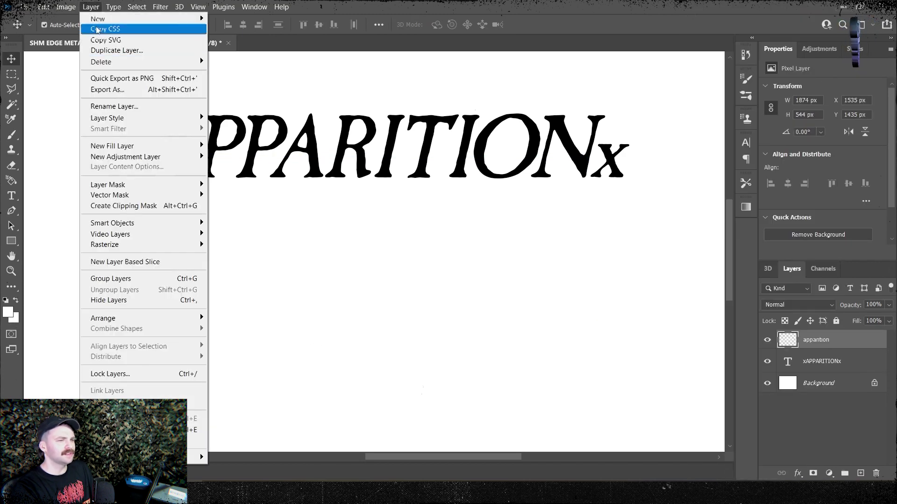
mouse_move(123, 118)
left_click(226, 145)
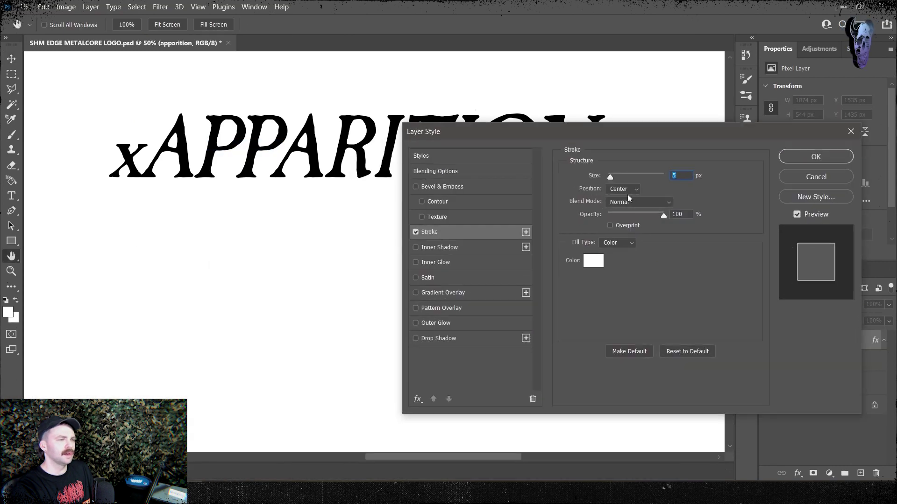
left_click_drag(560, 252, 374, 347)
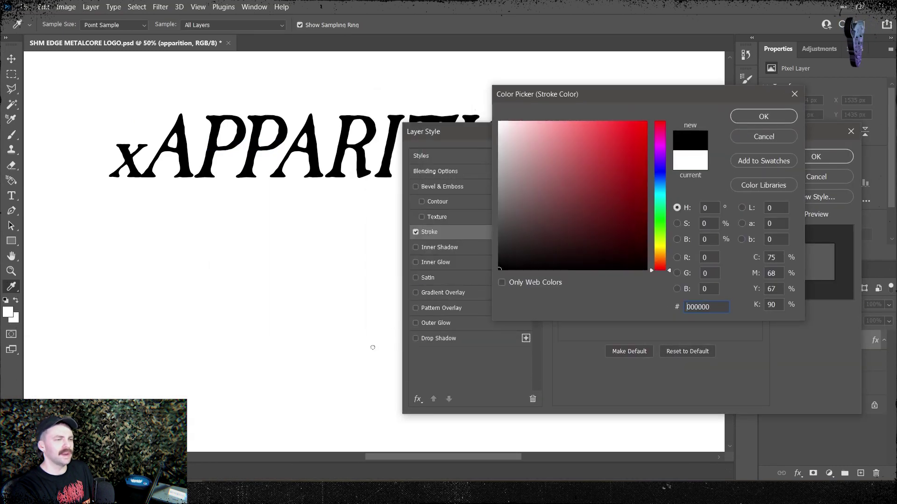
left_click(746, 123)
Set the stroke position to Center, increase its size slightly, and apply the layer style.
left_click(623, 189)
left_click(622, 209)
left_click(628, 189)
left_click(621, 216)
double_click(677, 176)
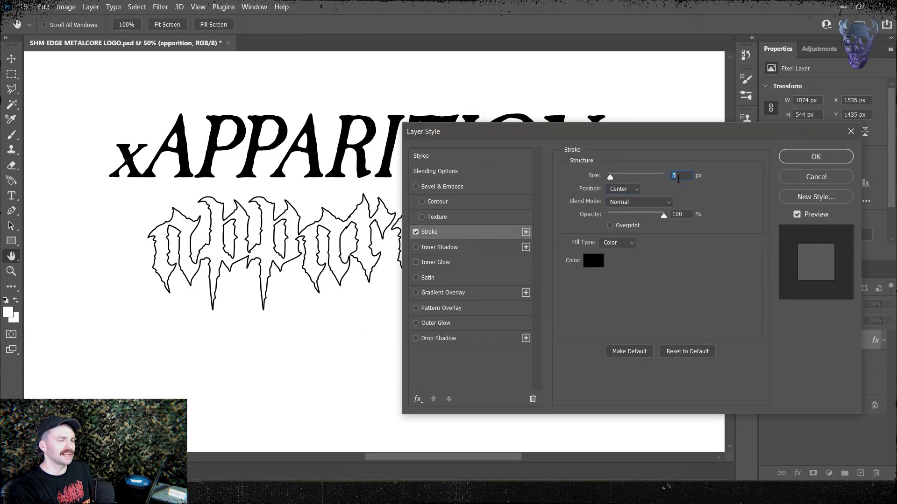
key("Up")
key("Up")
left_click(794, 158)
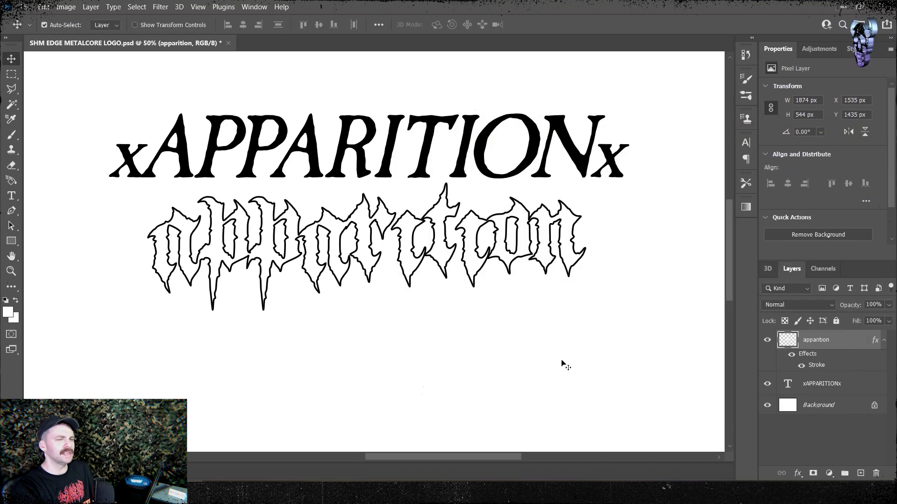
Move the outlined "apparition" layer up so it overlaps the xAPPARITIONx text.
key("ctrl+plus")
mouse_move(451, 224)
left_mouse_down()
mouse_move(479, 321)
mouse_move(436, 300)
mouse_move(453, 310)
left_mouse_up()
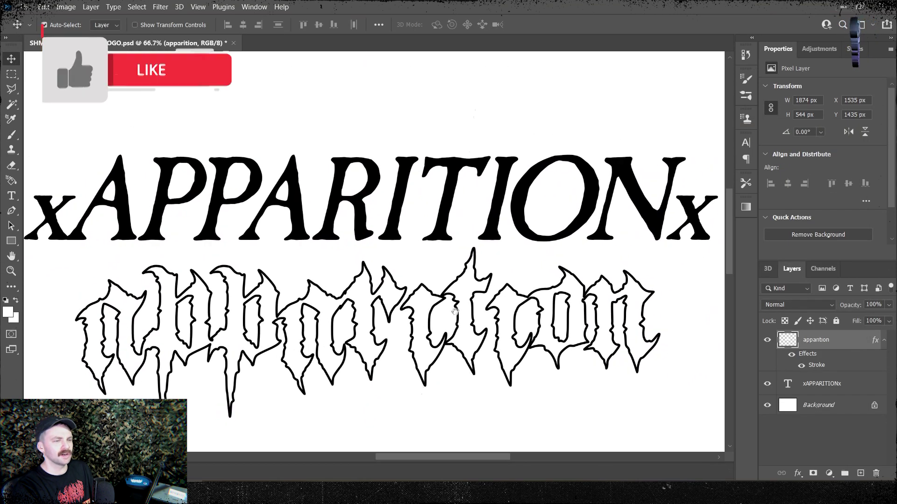
key("ctrl+t")
left_click_drag(578, 324, 568, 192)
key("shift+Up")
key("shift+Up")
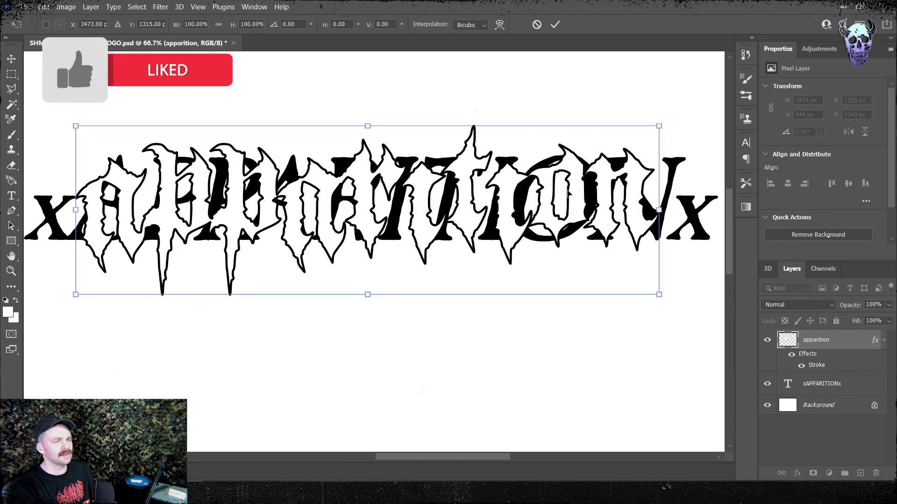
Shrink the outlined "apparition" layer to about 98% width, then stretch it upward to about 102% height and apply the transform.
mouse_move(75, 210)
left_mouse_down()
mouse_move(100, 210)
mouse_move(84, 210)
left_mouse_up()
key("Up")
key("Up")
key("Up")
key("Up")
key("Up")
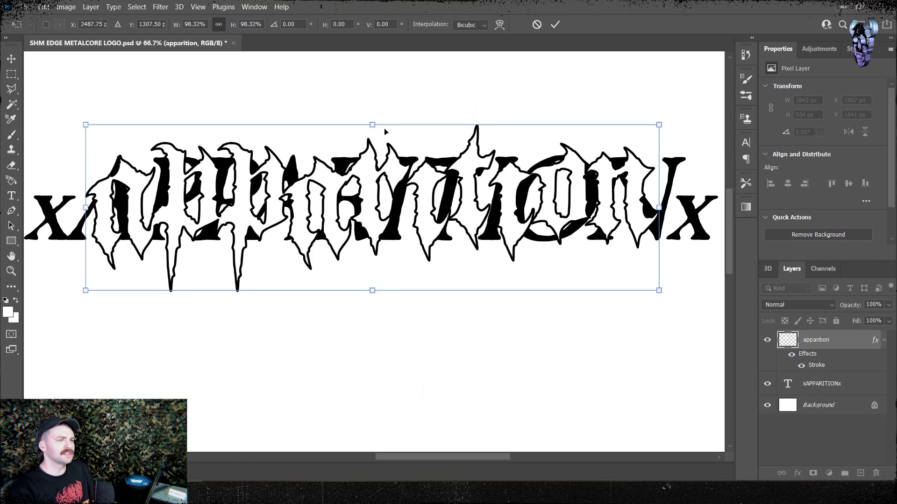
left_click_drag(374, 127, 376, 121)
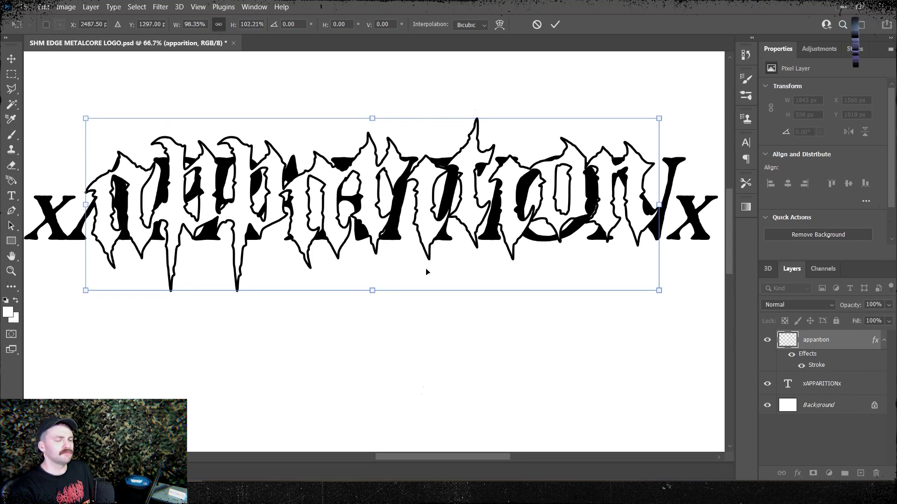
key("Return")
Squash the height of the xAPPARITIONx text layer to about 96%, keeping its width at 100%.
left_click(822, 383)
key("ctrl+t")
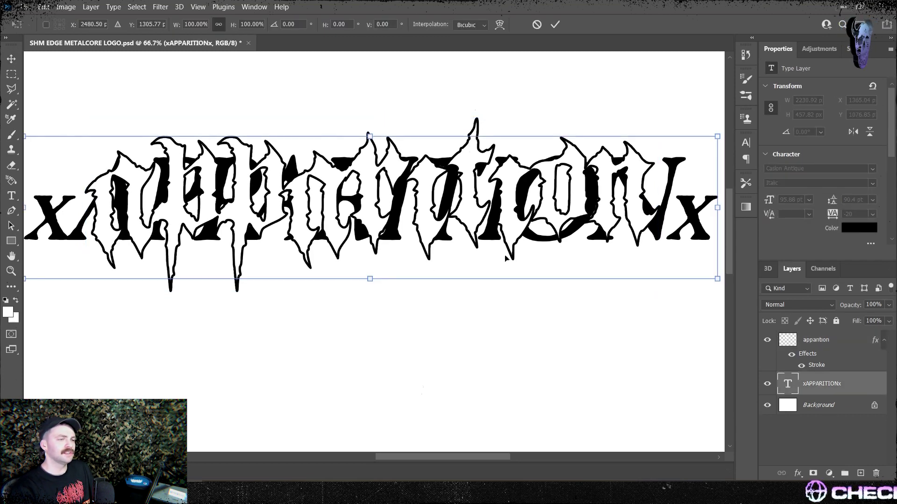
left_click_drag(370, 136, 370, 144)
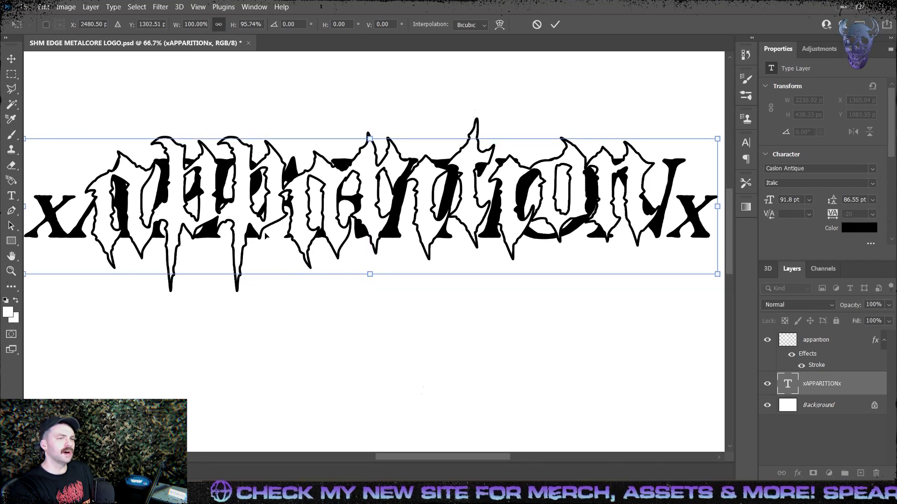
key("Return")
Scale the "apparition" layer to about 99.7% and position it centrally over the xAPPARITIONx text.
left_click(816, 340)
key("ctrl+t")
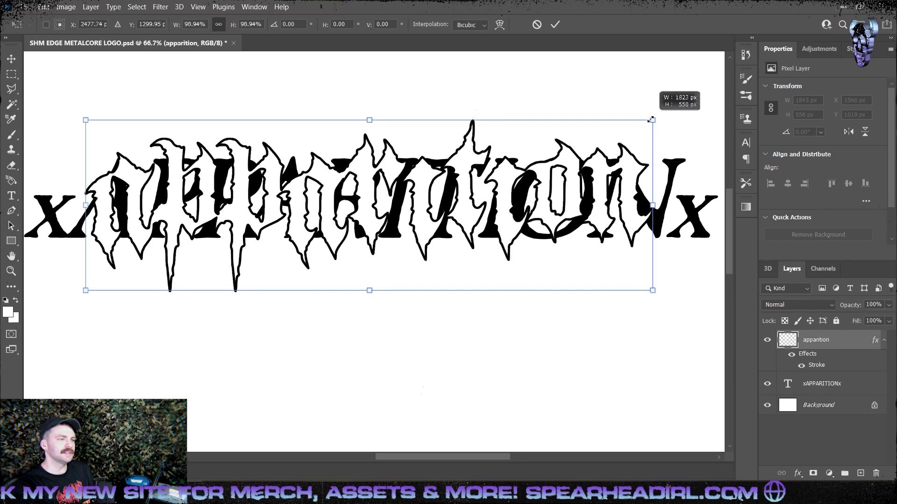
left_click_drag(607, 136, 610, 139)
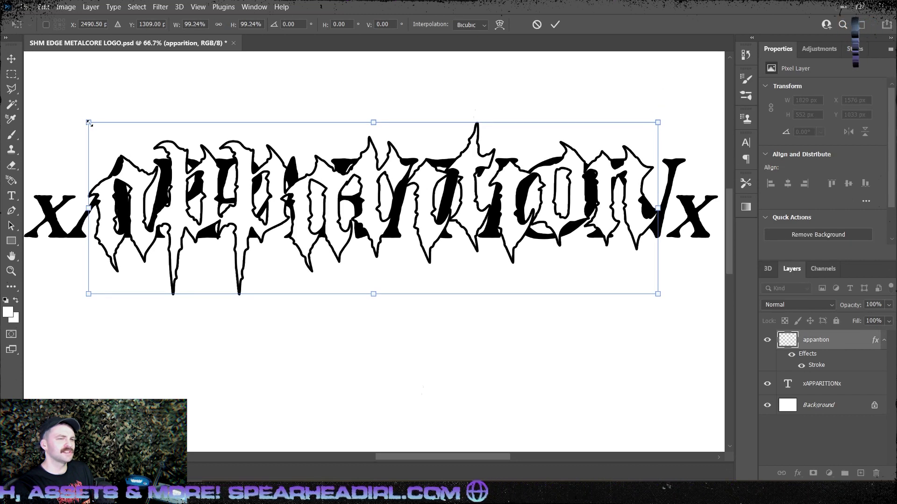
left_click_drag(88, 123, 86, 122)
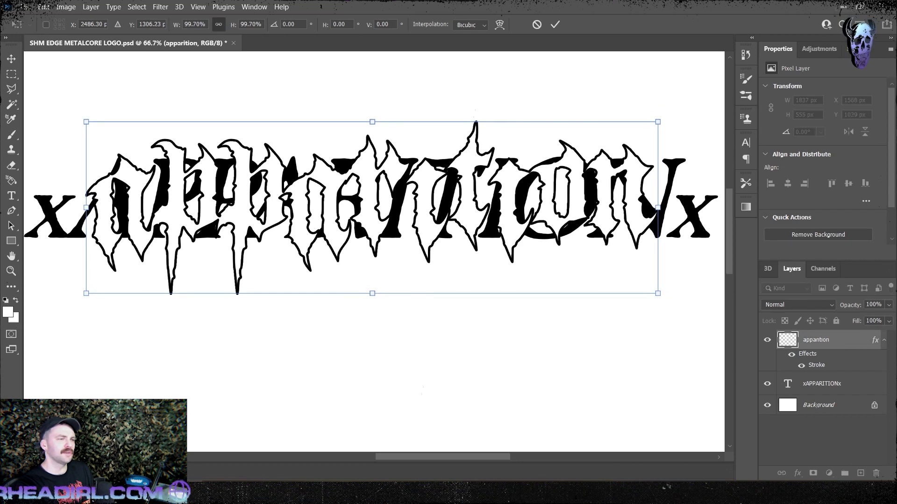
key("Return")
Move the "apparition" layer beneath the xAPPARITIONx text, then duplicate the text layer and hide the original.
left_click_drag(838, 341, 827, 378)
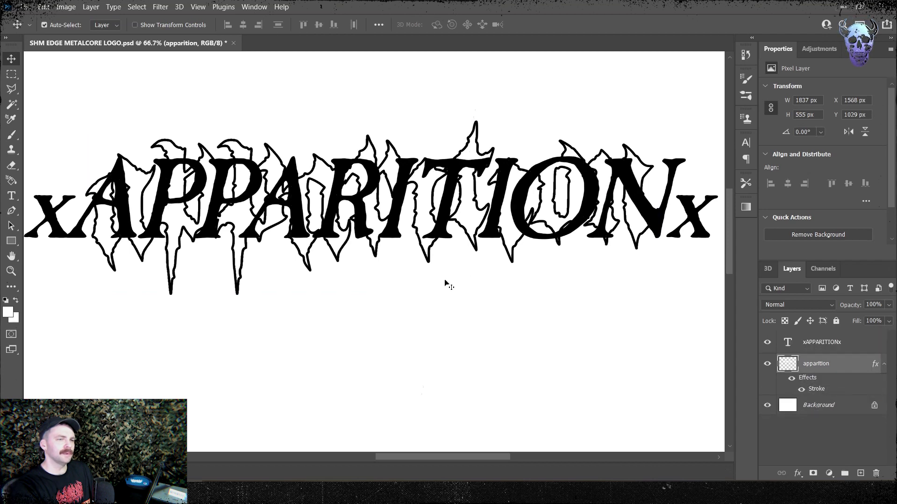
scroll(448, 285, "left", 3)
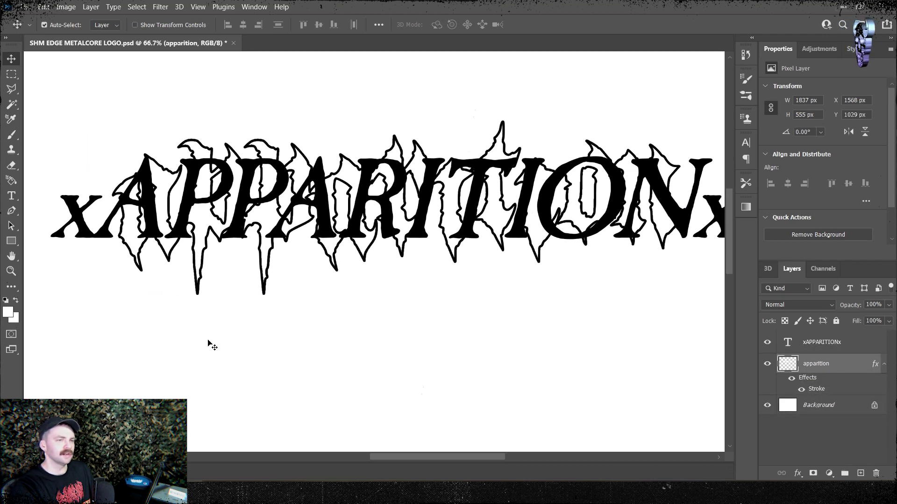
left_click(868, 343)
key("ctrl+j")
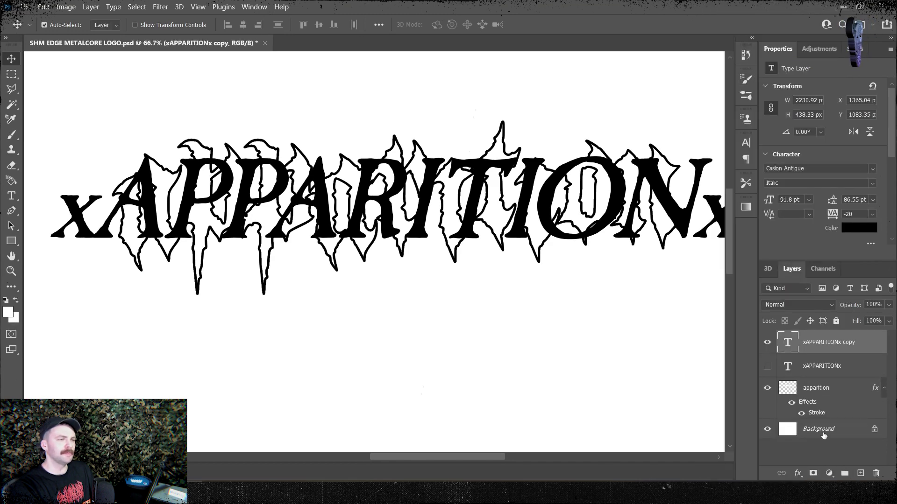
Rasterize the xAPPARITIONx copy and the "apparition" layer style, and load the blackletter outline as a selection.
right_click(829, 346)
left_click(715, 202)
right_click(807, 386)
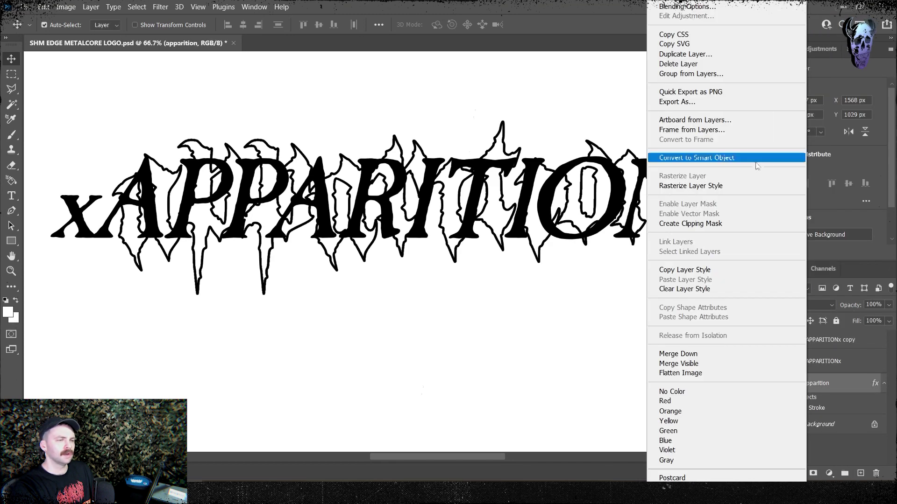
key("Escape")
key("ctrl+1")
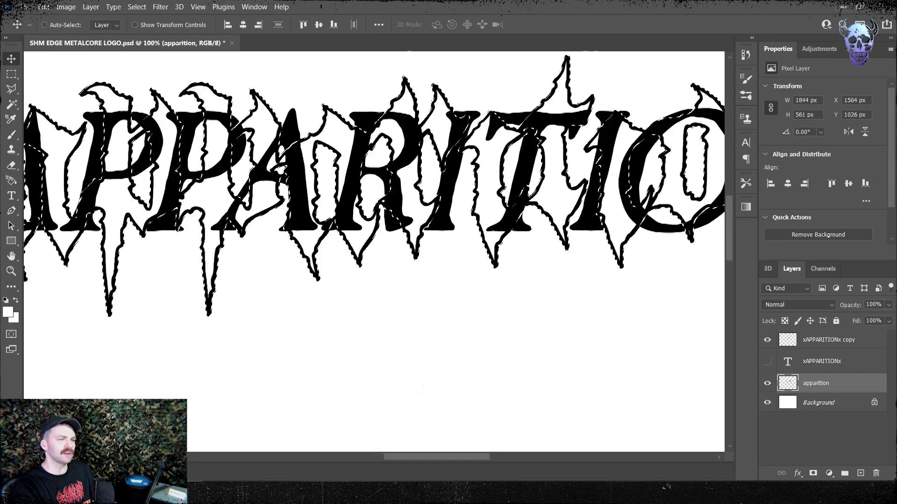
Erase the first A's crossbar on the xAPPARITIONx copy layer with a size 25 eraser, inside the blackletter selection.
key("ctrl+plus")
left_click_drag(238, 161, 539, 292)
left_click_drag(123, 279, 435, 260)
key("e")
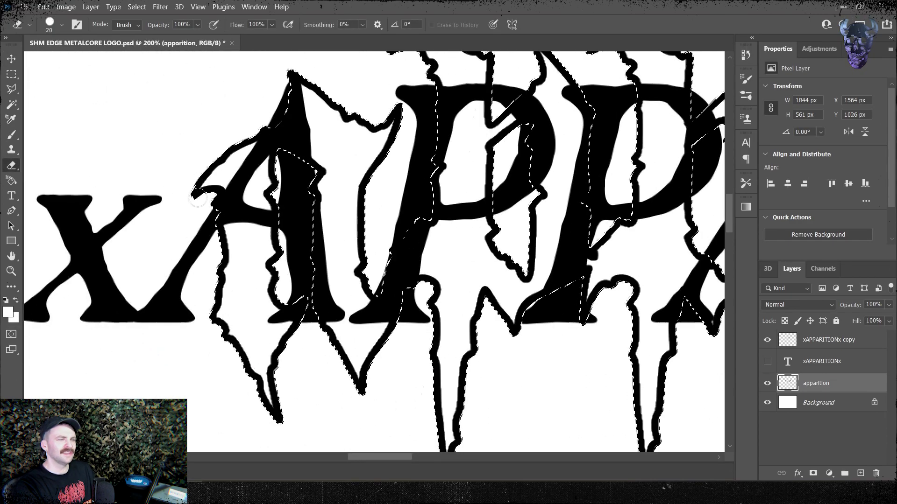
key("bracketright")
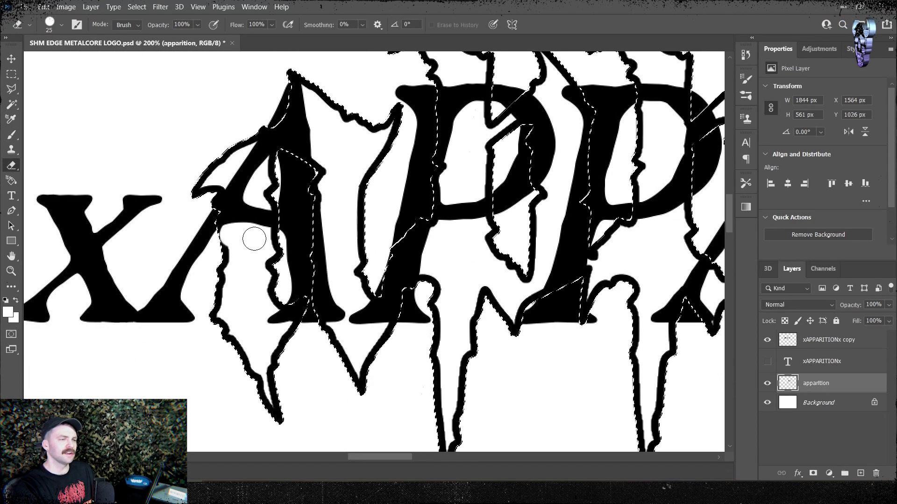
left_click(831, 342)
left_click_drag(254, 204, 232, 236)
left_click_drag(265, 209, 273, 224)
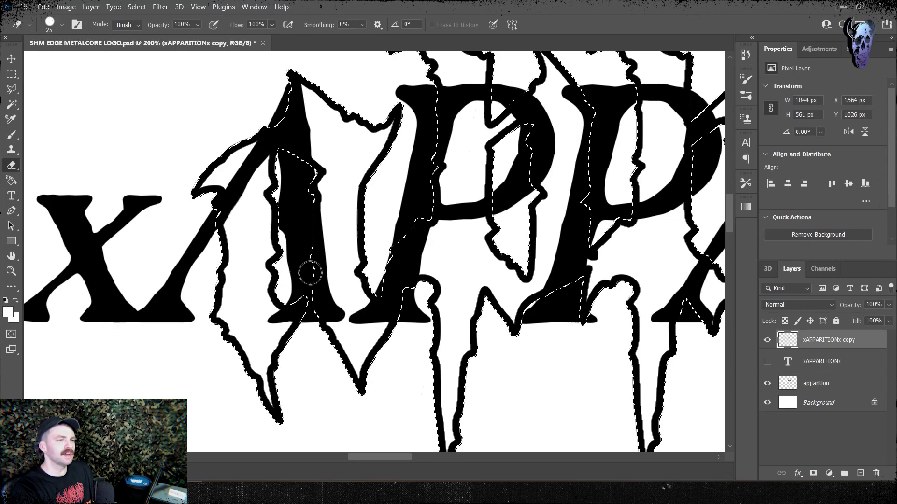
Erase the lower bowl of the second P and the overlapping parts of the second A within the selection.
mouse_move(454, 82)
left_mouse_down()
mouse_move(418, 142)
mouse_move(421, 212)
left_mouse_up()
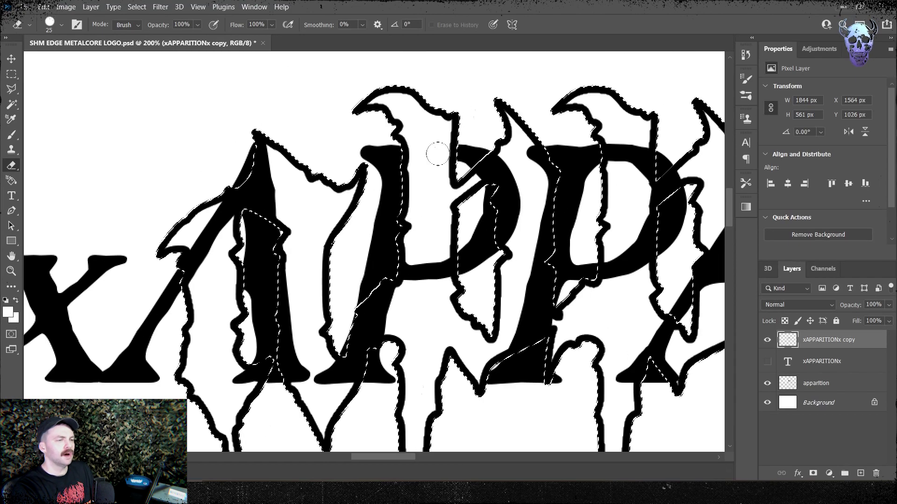
scroll(437, 153, "right", 6)
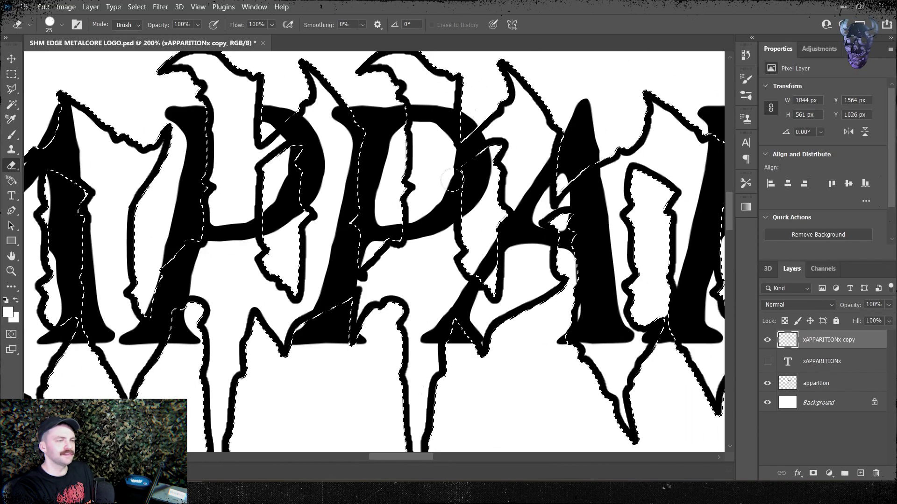
mouse_move(451, 180)
left_mouse_down()
mouse_move(448, 225)
mouse_move(421, 216)
left_mouse_up()
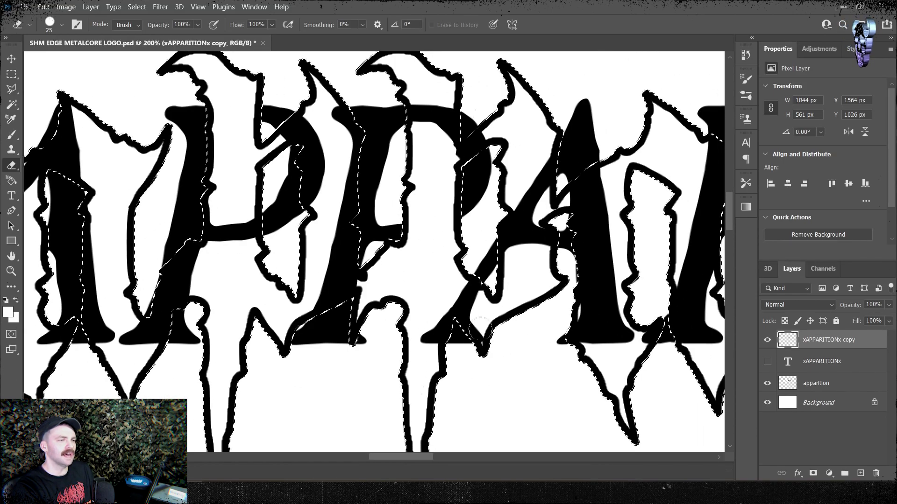
left_click_drag(591, 231, 441, 233)
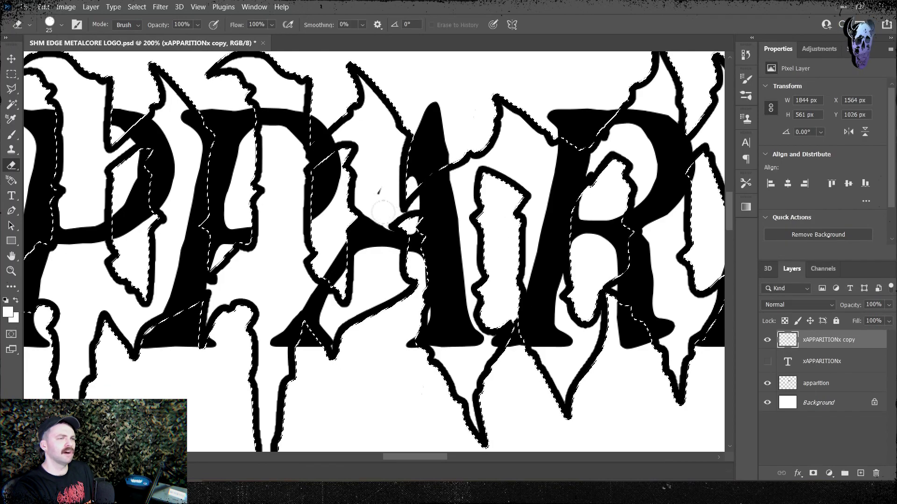
mouse_move(491, 355)
left_mouse_down()
mouse_move(483, 334)
mouse_move(421, 346)
left_mouse_up()
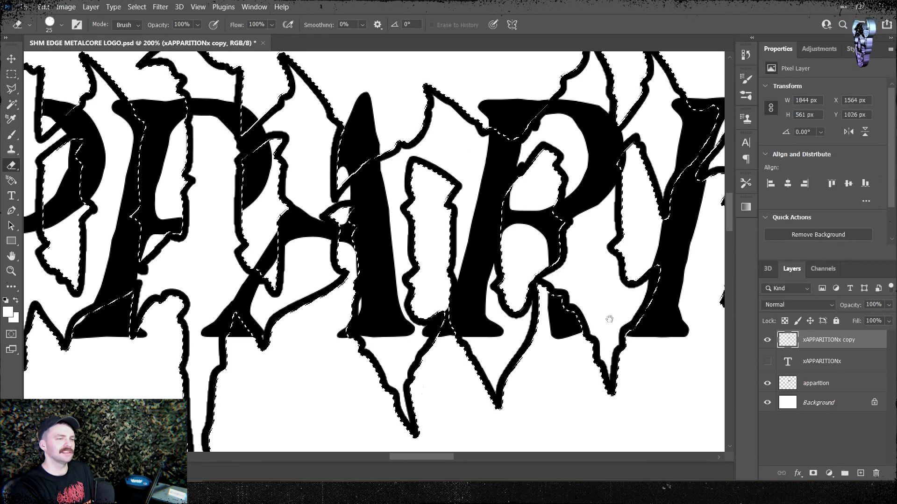
Erase parts of the R's leg and the T's foot where they overlap the blackletter spikes.
left_click_drag(610, 319, 458, 295)
mouse_move(553, 318)
left_mouse_down()
mouse_move(536, 345)
mouse_move(496, 336)
mouse_move(449, 351)
mouse_move(440, 343)
left_mouse_up()
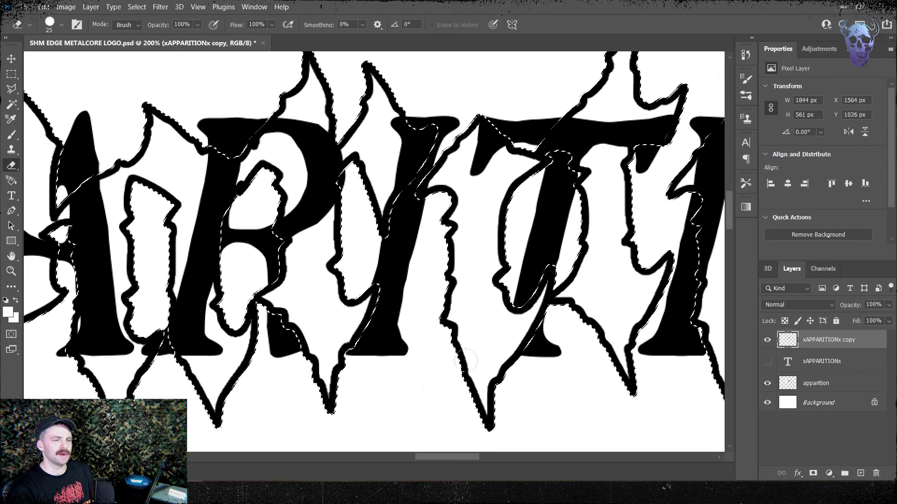
left_click_drag(583, 364, 451, 356)
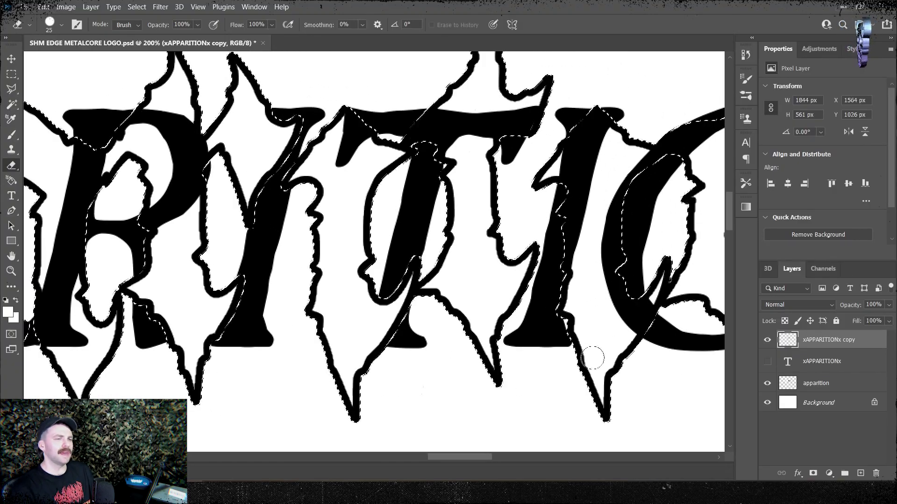
left_click_drag(592, 348, 397, 388)
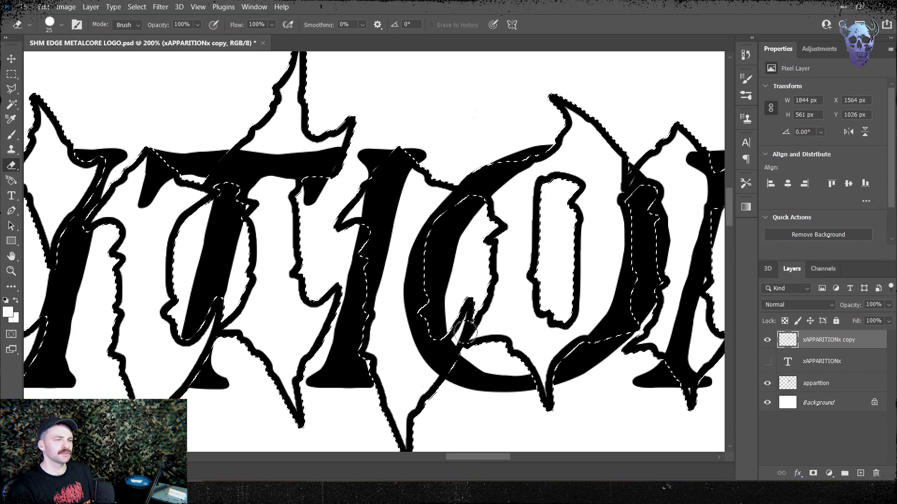
Try erasing the upper stem of the second I and the diagonal of the N inside the blackletter outline.
left_click_drag(364, 201, 413, 152)
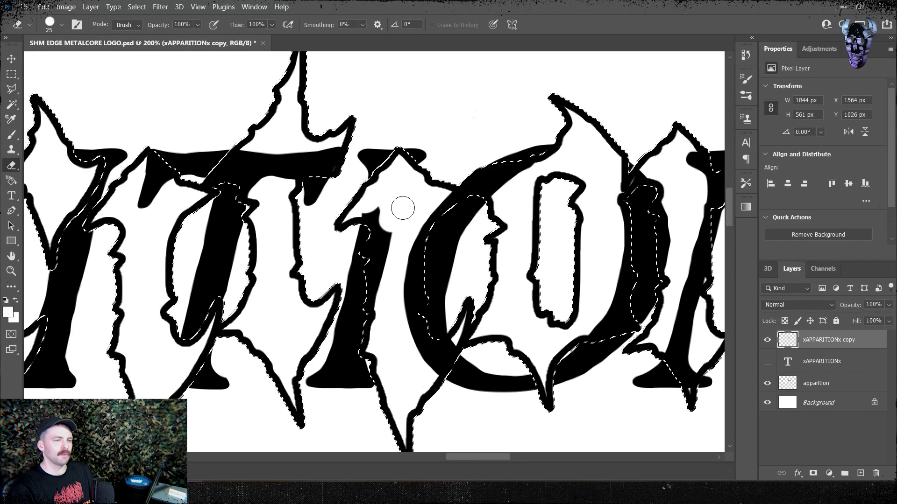
key("ctrl+z")
left_click_drag(717, 378, 457, 355)
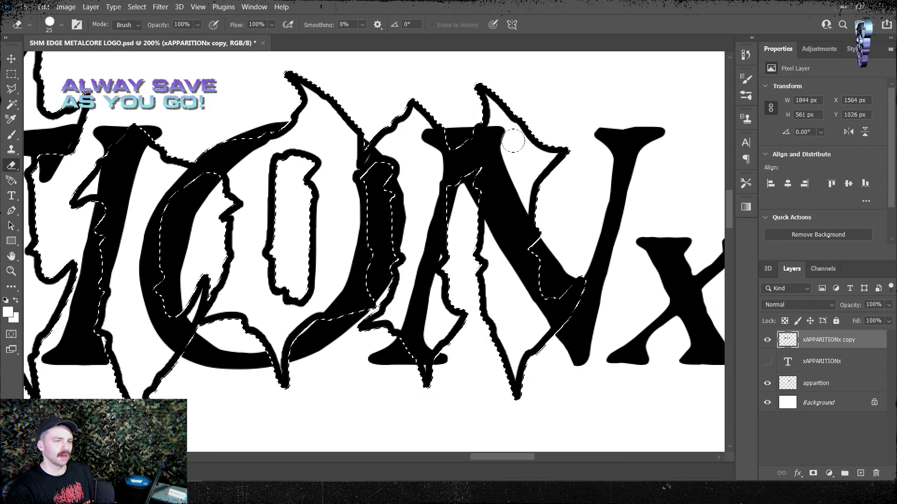
left_click_drag(516, 141, 503, 161)
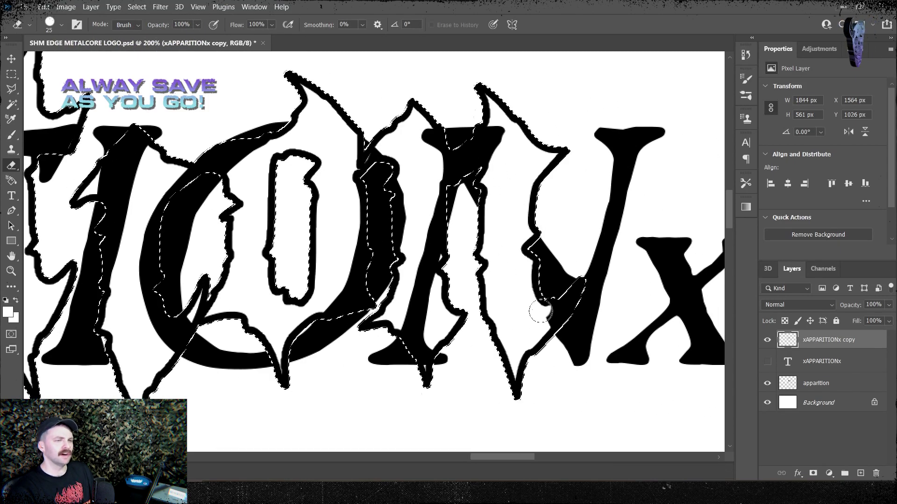
Clear the blackletter selection and bring the whole logo into view.
key("ctrl+0")
key("ctrl+plus")
key("ctrl+plus")
key("ctrl+plus")
key("ctrl+plus")
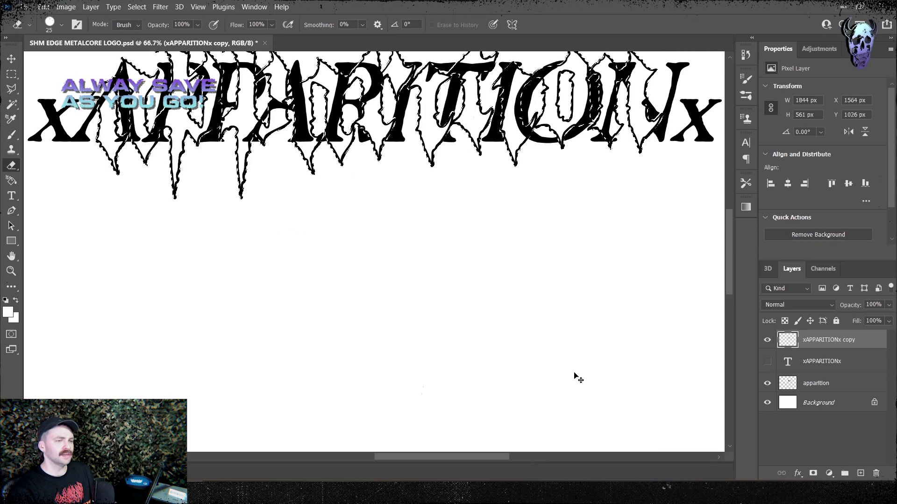
left_click_drag(477, 245, 479, 364)
key("ctrl+d")
scroll(474, 358, "down", 2)
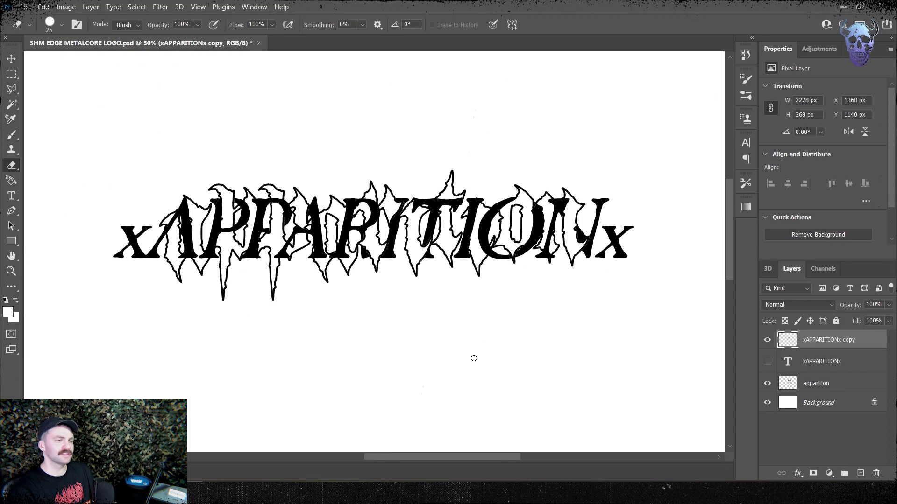
scroll(476, 362, "up", 1)
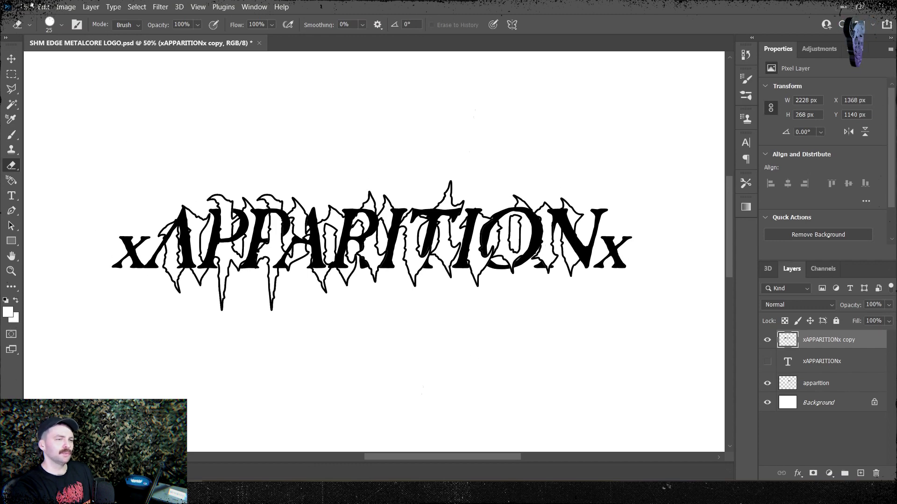
Open SHM - BLOOD SPLAT 001.png, SHM GRIT 002.png and SPEARHEAD - GRIT 01.png, and select the entire GRIT 01 canvas.
left_click(31, 5)
left_click(35, 28)
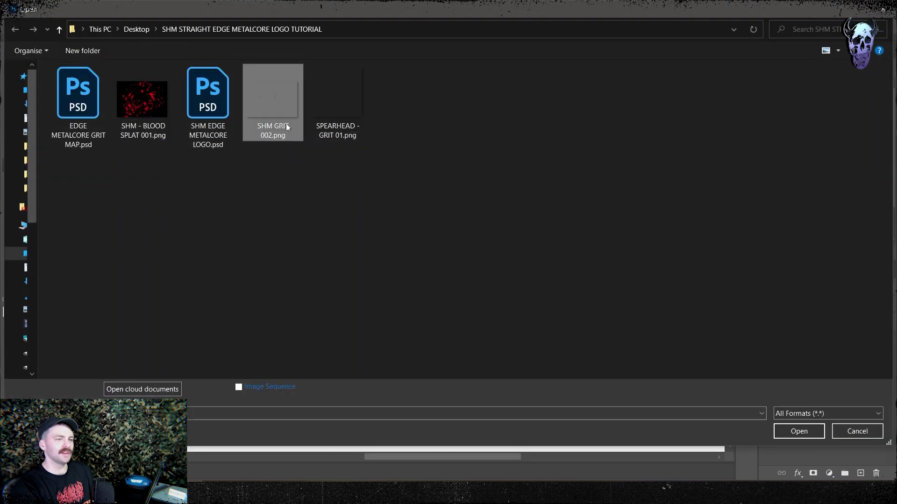
left_click(337, 112, "ctrl")
left_click(795, 430)
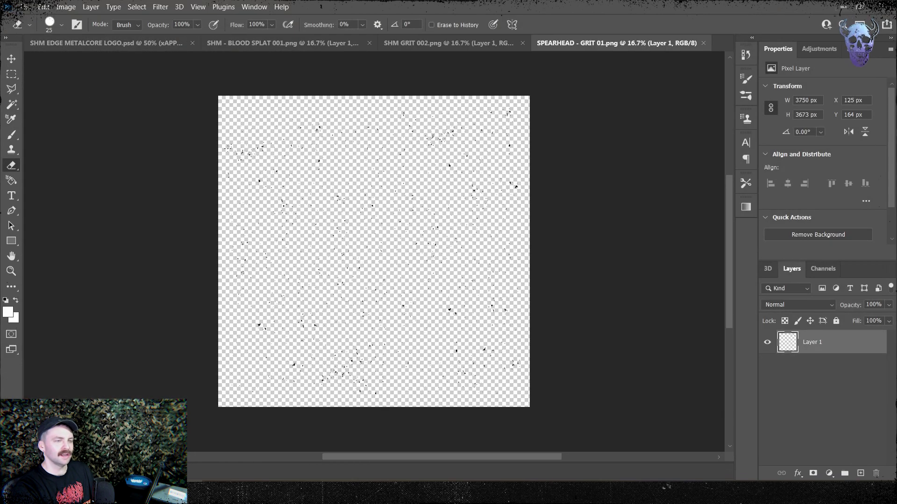
left_click_drag(508, 385, 535, 413)
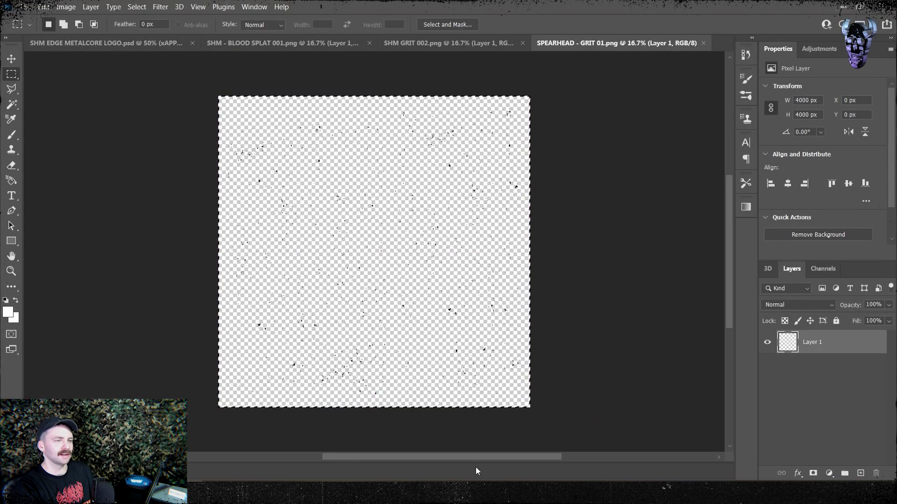
Return to the logo document and duplicate the xAPPARITIONx copy, xAPPARITIONx and "apparition" layers together.
left_click(151, 49)
left_click(820, 386, "shift")
right_click(819, 384)
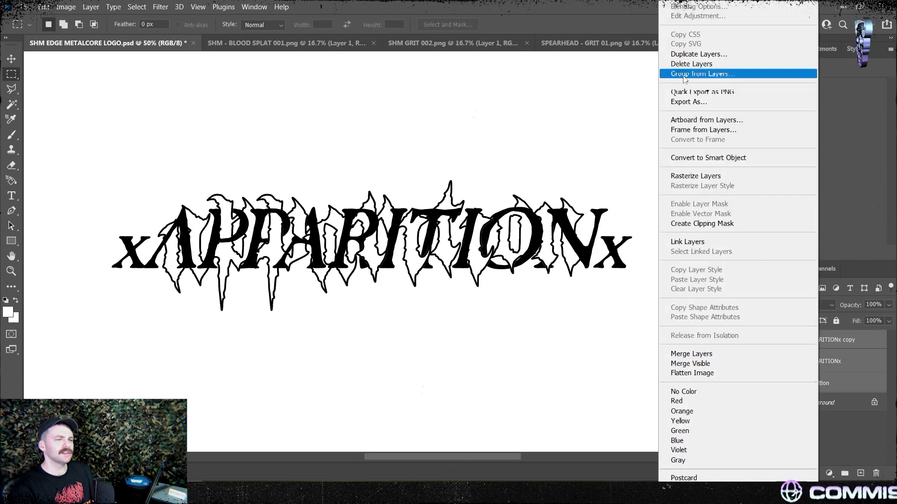
left_click(701, 55)
key("Return")
Rasterize the duplicated logo layers, merge them into one layer, and select the xAPPARITIONx copy layer below.
right_click(832, 364)
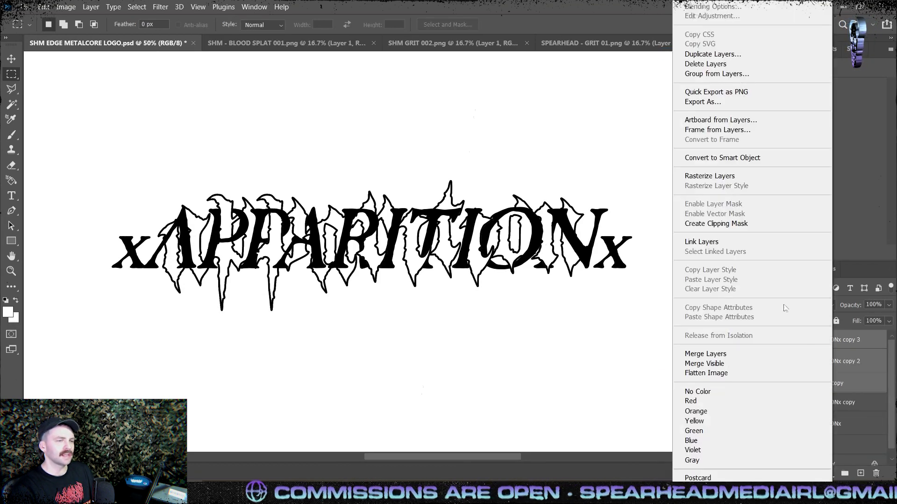
left_click(731, 176)
right_click(820, 362)
left_click(750, 354)
left_click(826, 368)
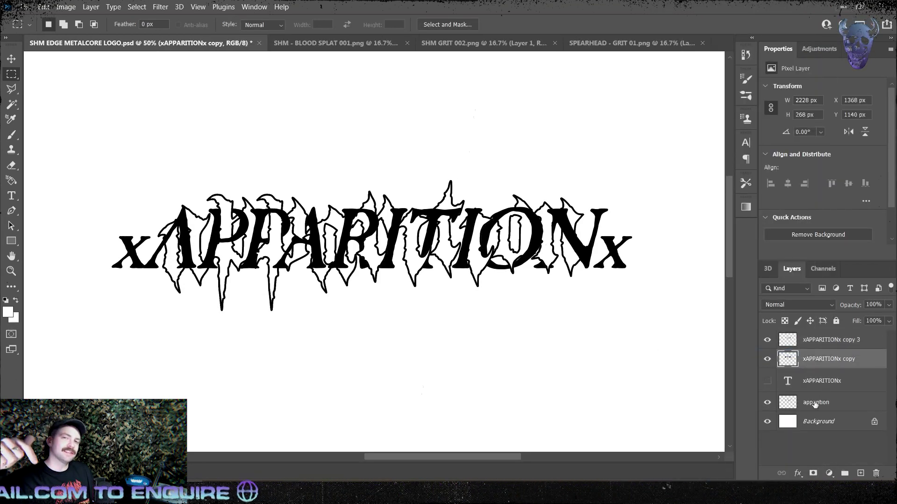
Group the xAPPARITIONx copy, xAPPARITIONx and "apparition" layers as hidden "logo rough work", and select the merged logo layer.
left_click(814, 404, "shift")
right_click(817, 397)
left_click(696, 74)
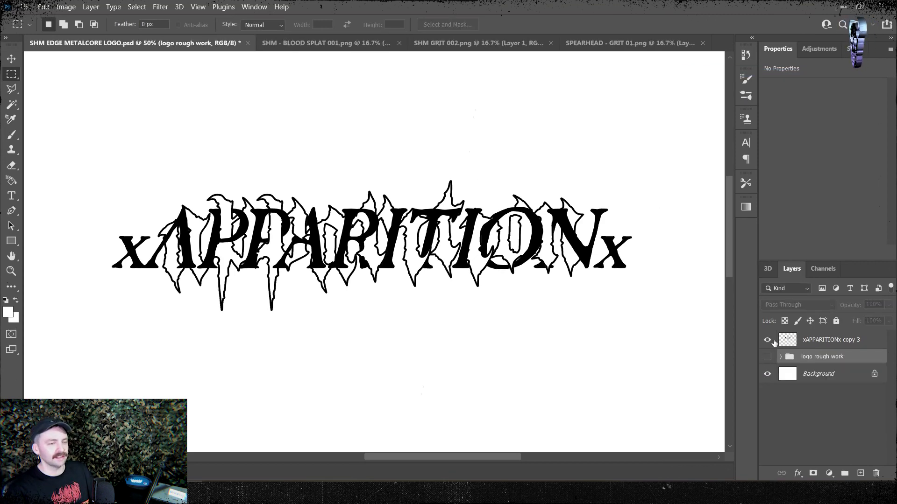
double_click(767, 340)
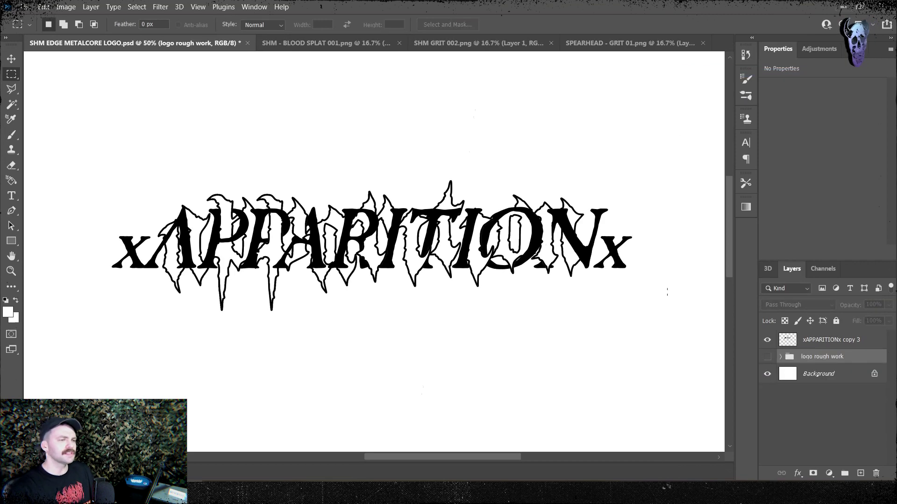
left_click(840, 341)
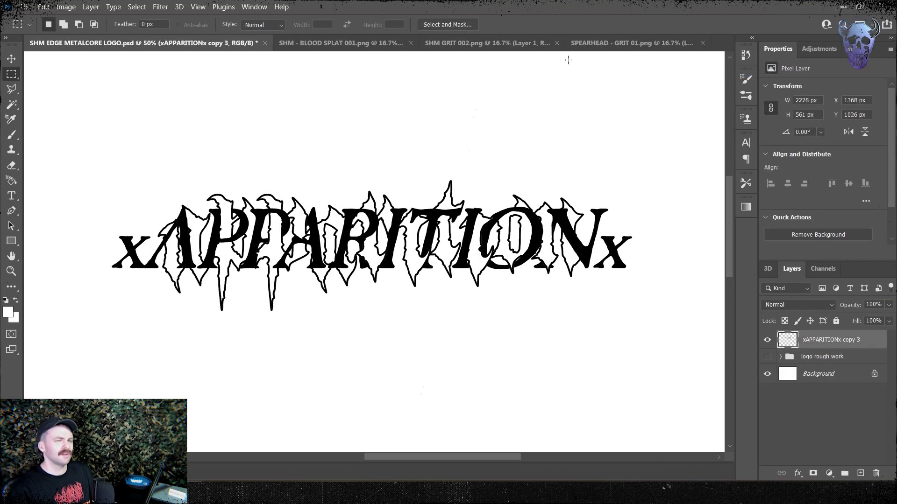
Paste the grit texture into the logo document, scale it to about 2702 px wide, and position it over the logo.
key("ctrl+v")
key("ctrl+t")
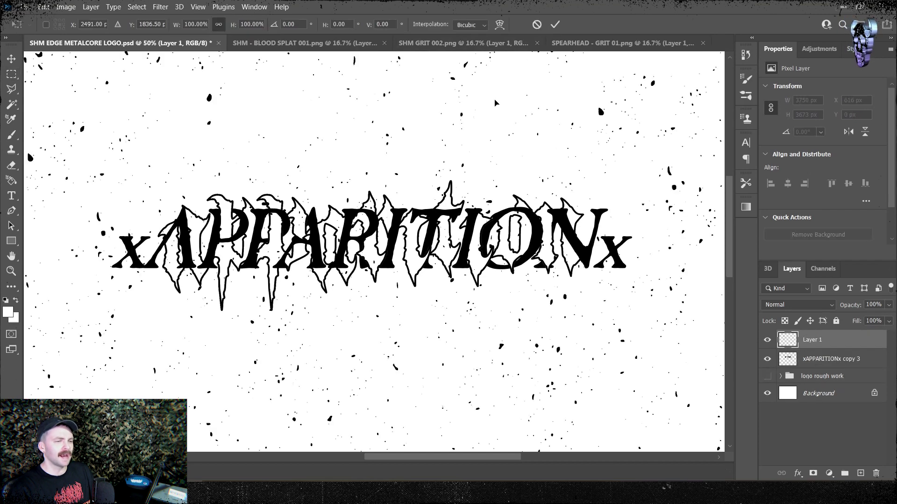
key("ctrl+minus")
key("ctrl+minus")
left_click_drag(381, 106, 376, 216)
key("Return")
key("m")
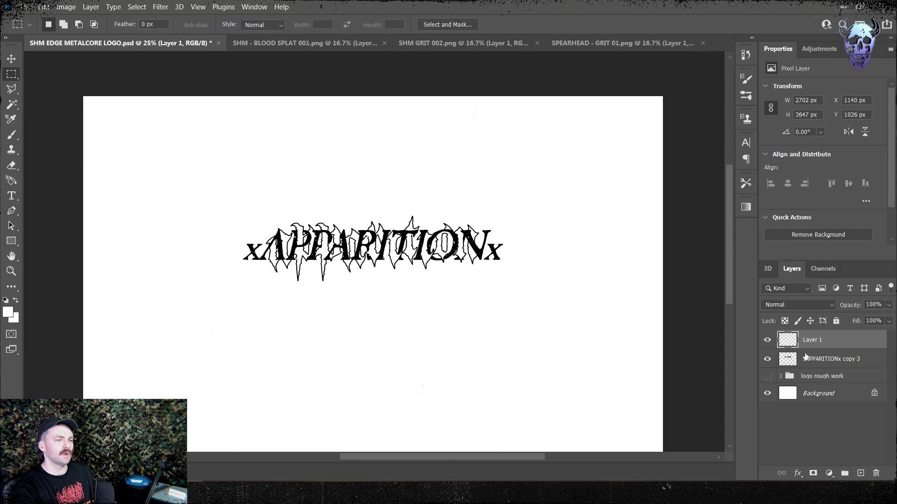
Duplicate the grit layer and move the copy up and slightly right so that it overlaps the logo.
right_click(811, 344)
left_click(665, 55)
key("Return")
key("ctrl+t")
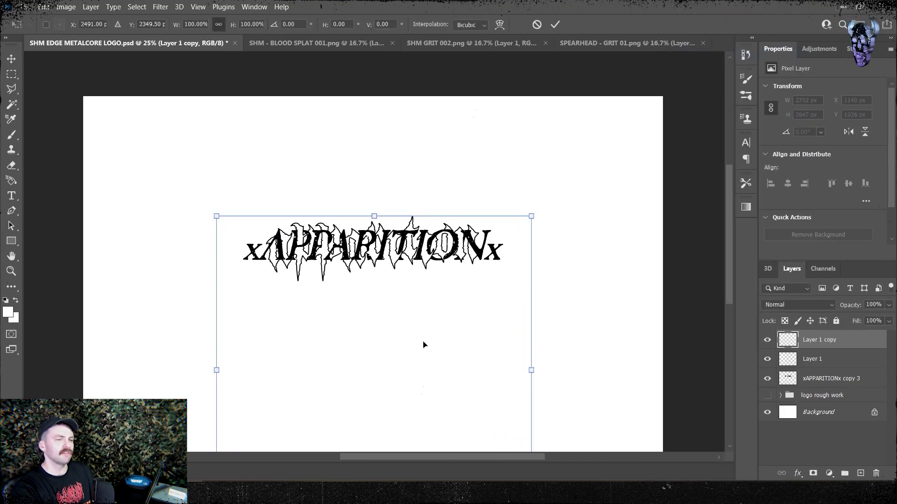
left_click_drag(424, 345, 472, 289)
key("Return")
key("m")
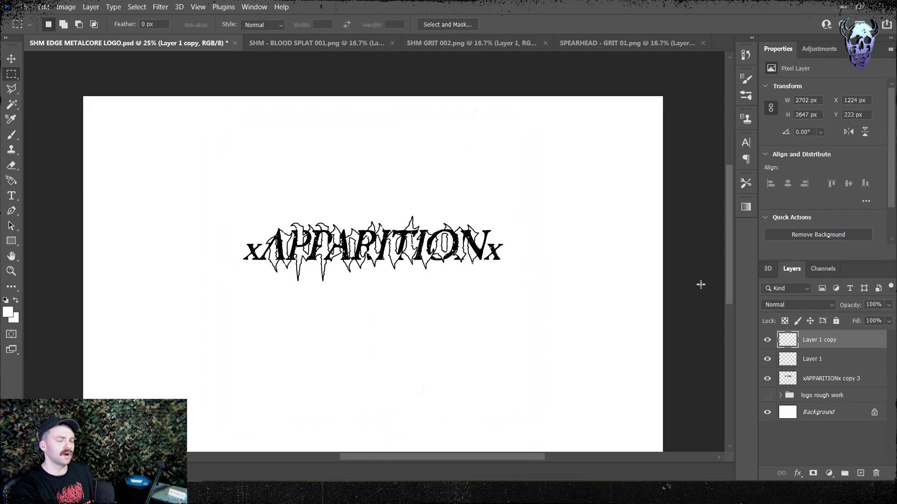
Merge the two grit layers, delete the grit outside the logo's outline, and clear the selection.
right_click(821, 360)
left_click(732, 362)
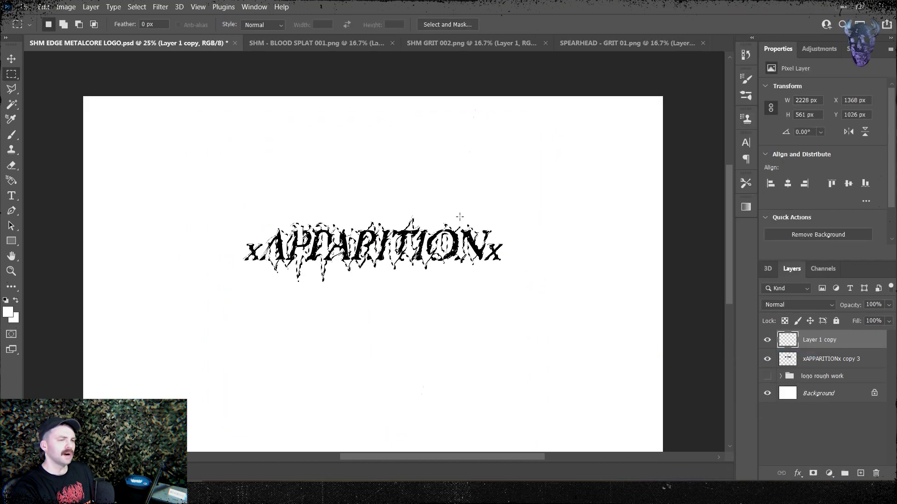
right_click(353, 210)
left_click(374, 227)
key("Delete")
key("ctrl+d")
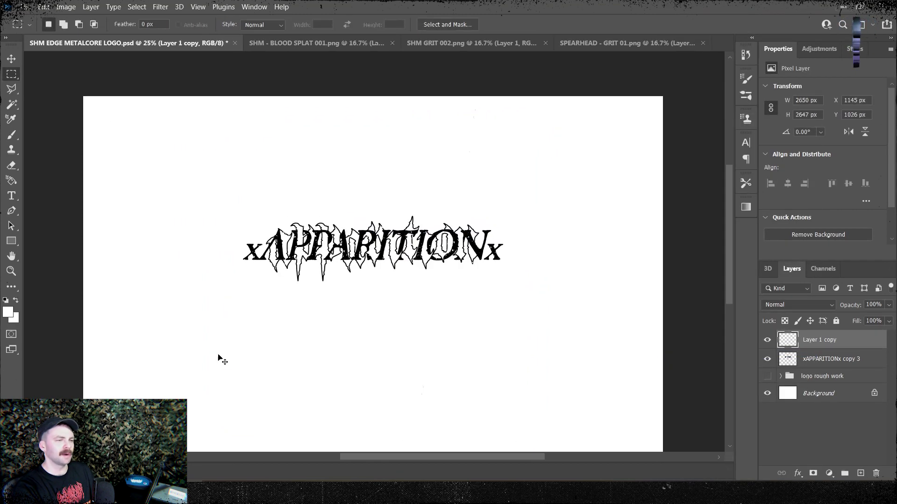
Move the trimmed grit and merged logo layers together toward the upper part of the canvas.
key("ctrl+t")
key("Escape")
left_click(827, 359, "ctrl")
key("ctrl+t")
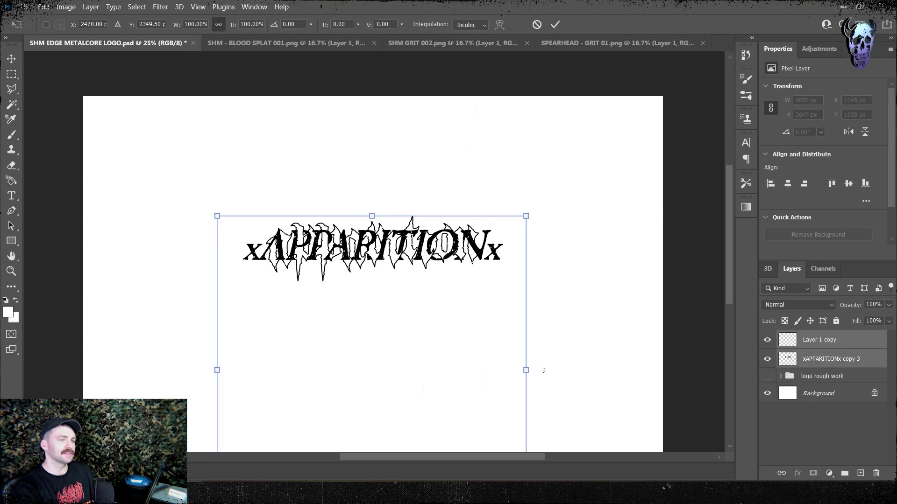
left_click_drag(456, 351, 456, 266)
key("Return")
key("m")
Delete the stray grit below the logo from the grit layer and clear the selection.
left_click(829, 342)
scroll(216, 391, "down", 3)
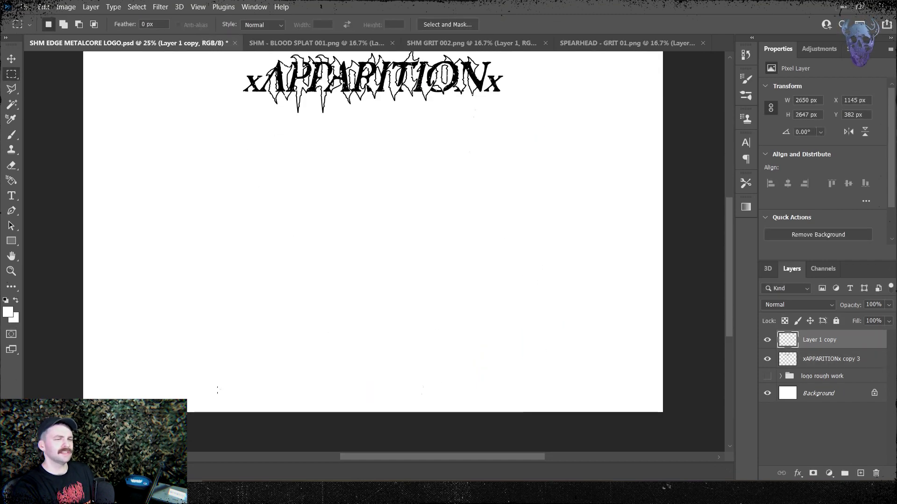
mouse_move(129, 421)
left_mouse_down()
mouse_move(790, 159)
mouse_move(569, 98)
left_mouse_up()
key("ctrl+0")
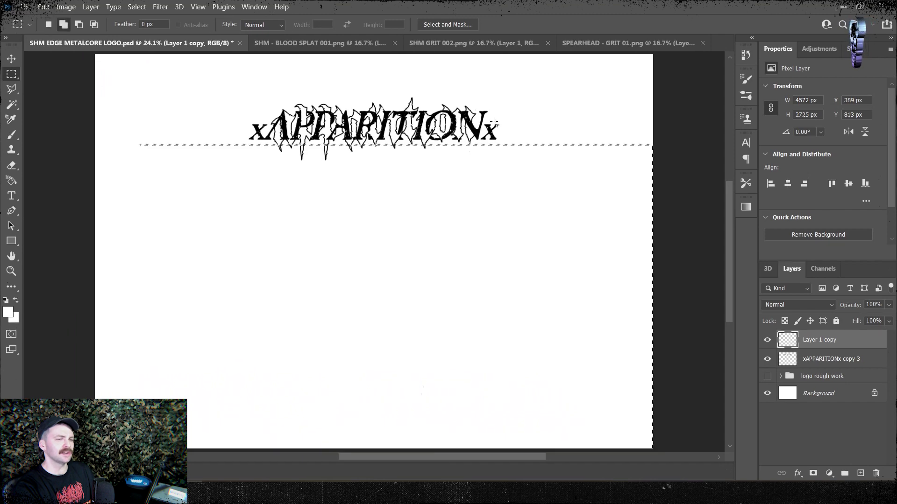
key("Delete")
key("ctrl+d")
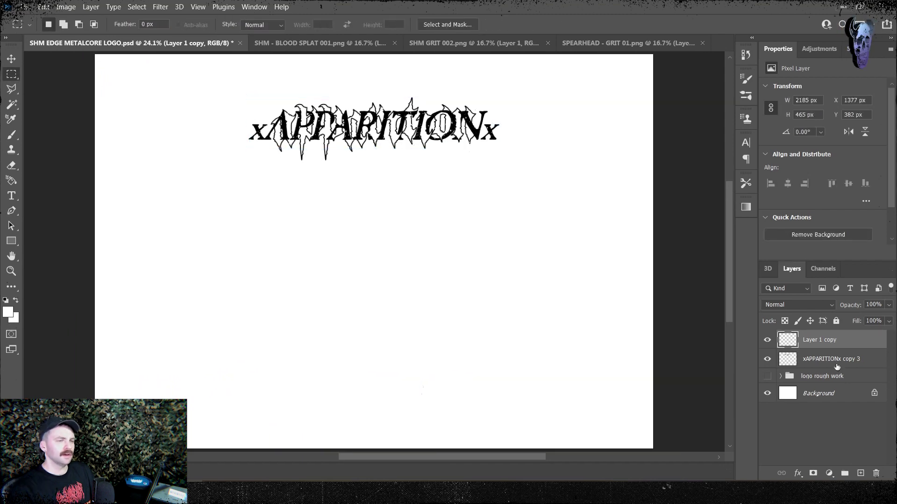
Enlarge the logo and its grit together to about 3695 by 930 px and move them down the canvas.
left_click(837, 367, "shift")
key("ctrl+t")
left_click_drag(373, 159, 388, 207)
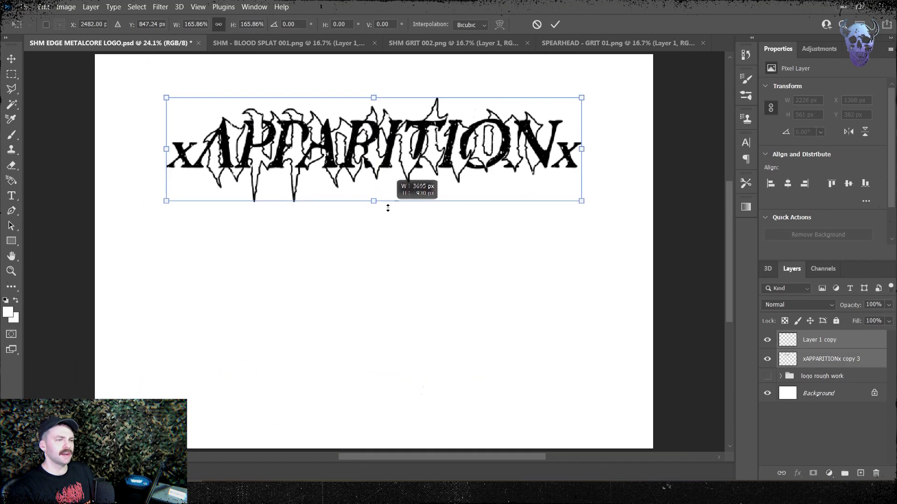
left_click_drag(416, 150, 419, 225)
key("Return")
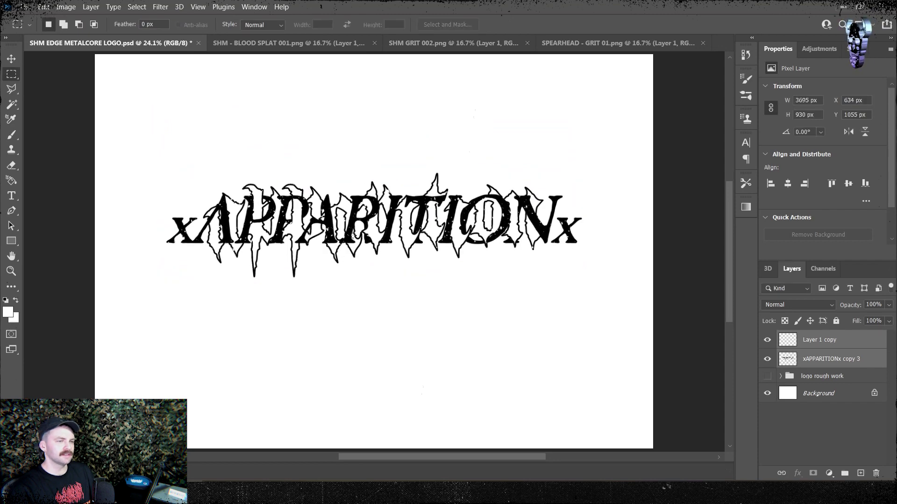
Copy the entire SPEARHEAD - GRIT 01.png texture and paste it into the logo document.
left_click(584, 42)
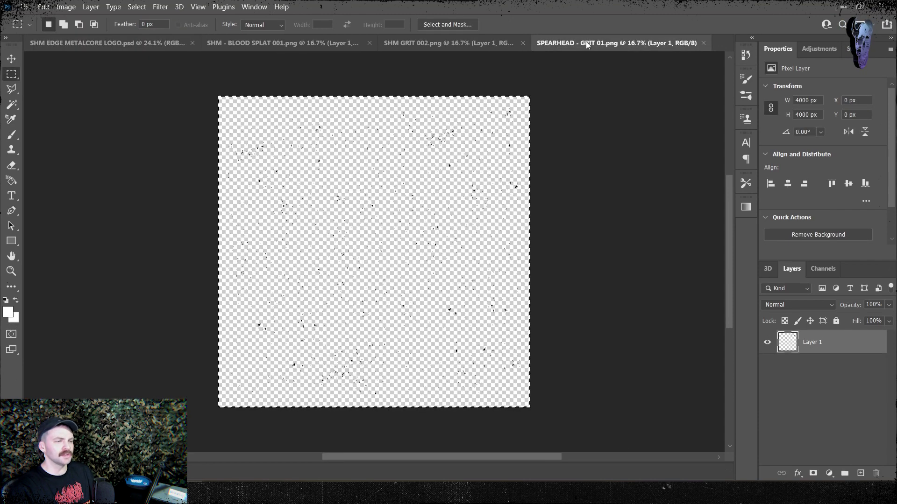
key("ctrl+a")
key("ctrl+c")
key("ctrl+Tab")
key("ctrl+v")
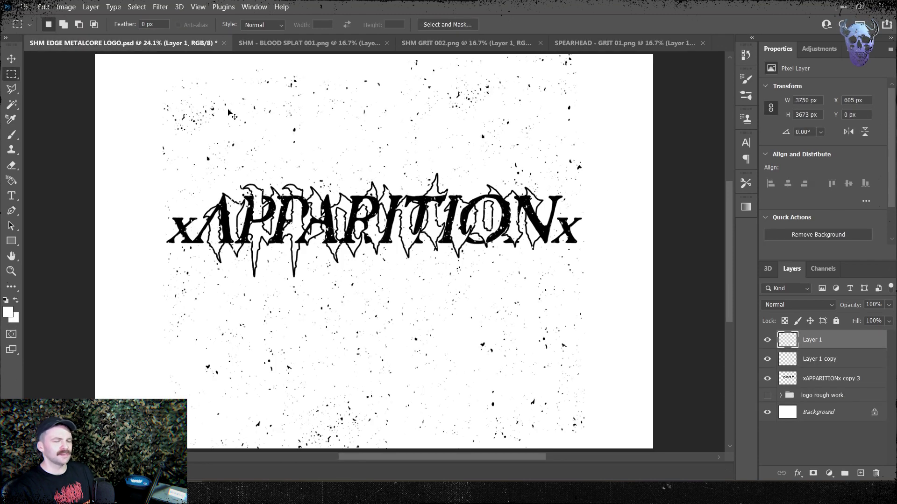
Scale the pasted grit to about 71% and place it over the left and middle part of the logo.
key("ctrl+t")
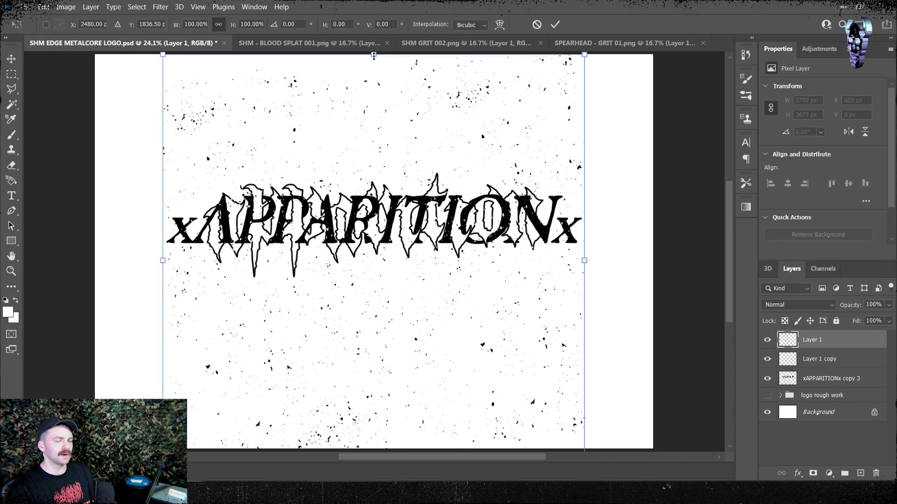
left_click_drag(373, 55, 373, 175)
left_click_drag(390, 316, 354, 303)
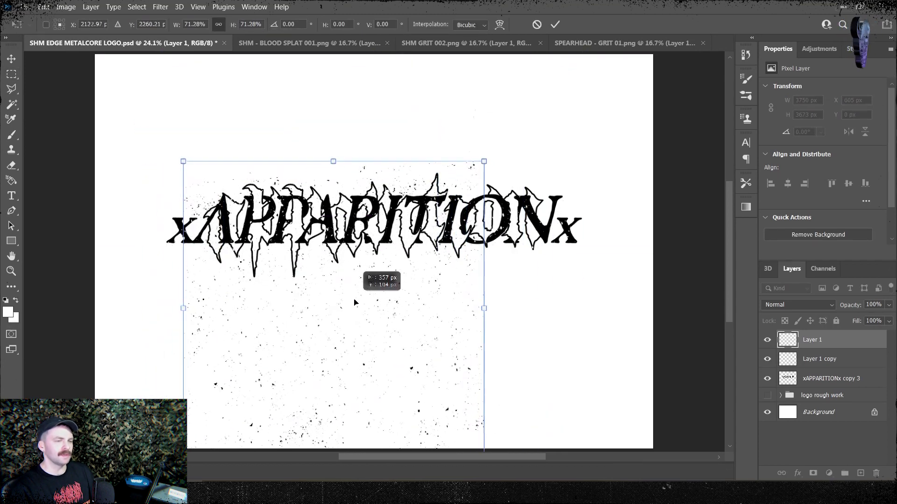
key("Return")
Duplicate the scaled grit layer and move the copy up and right over the end of the logo.
right_click(826, 341)
left_click(741, 69)
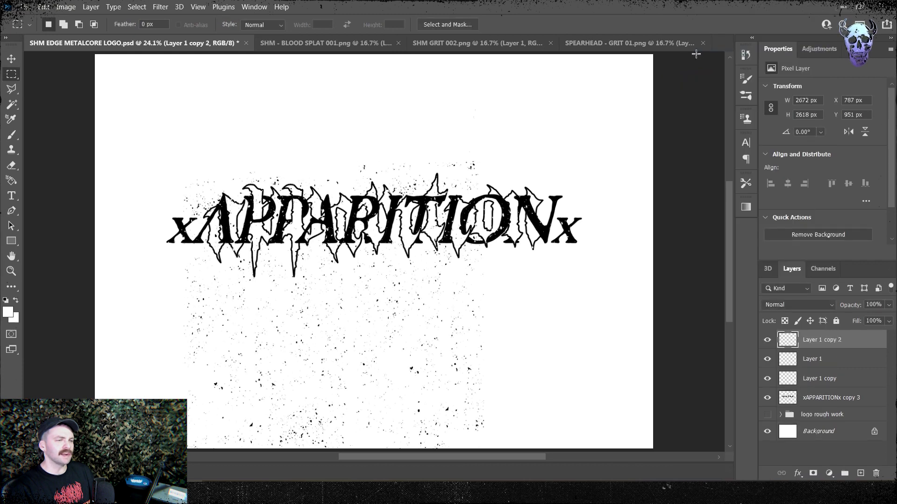
key("ctrl+t")
left_click_drag(352, 293, 472, 210)
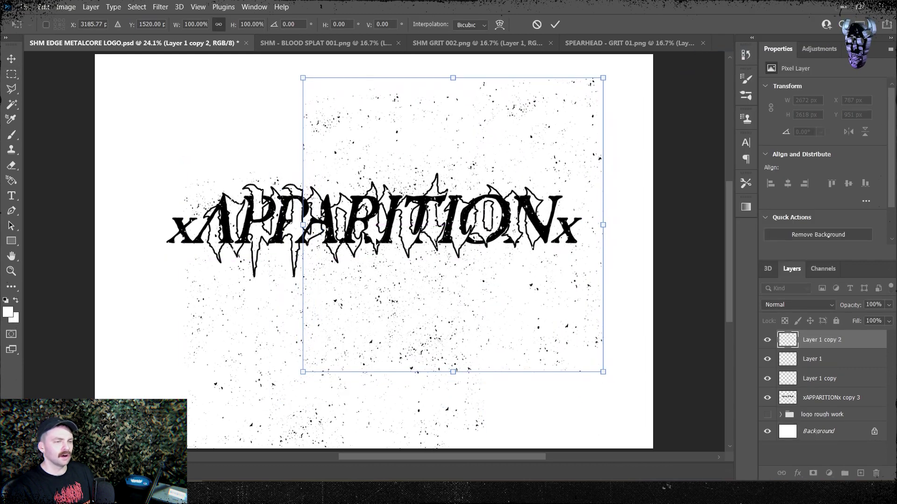
key("Return")
key("m")
Duplicate the grit layer once more and shift the copy left and slightly down over the start of the logo.
right_click(825, 345)
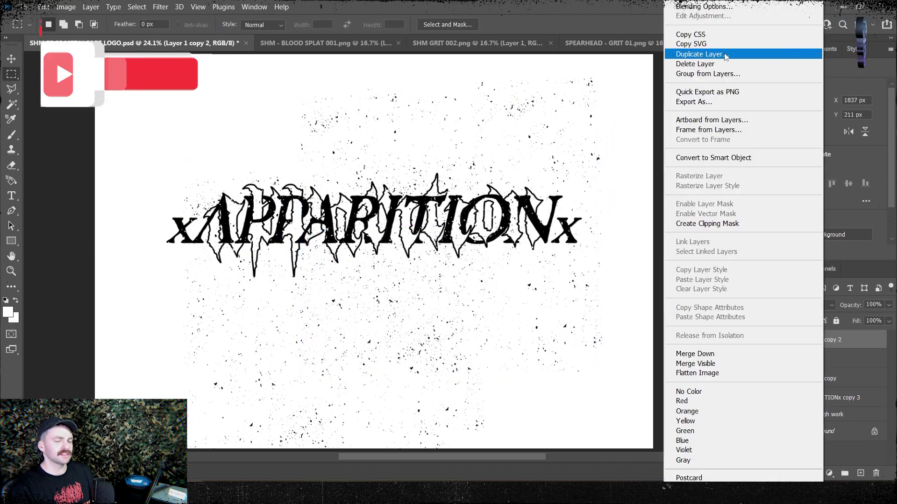
left_click(728, 53)
key("ctrl+t")
left_click_drag(505, 192, 413, 232)
key("Return")
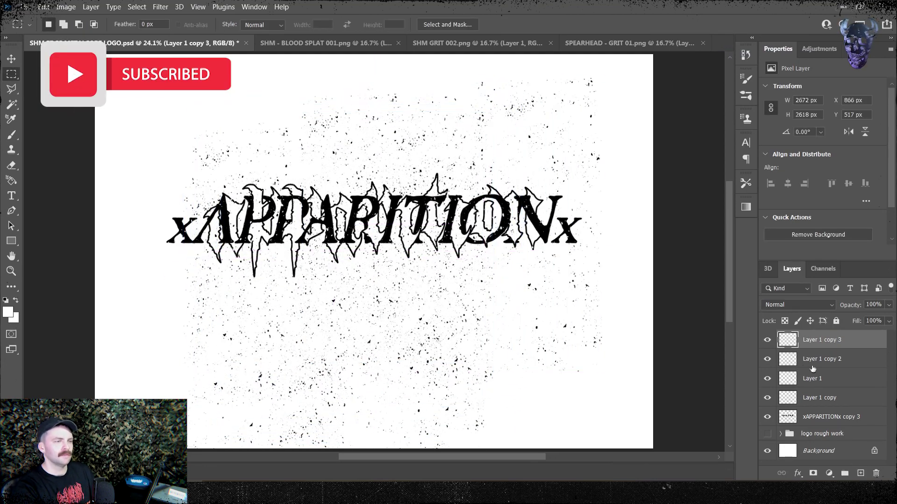
Merge the three new grit layers into one and delete all grit lying outside the logo's outline.
left_click(815, 379, "shift")
right_click(816, 380)
left_click(794, 354)
left_click(788, 379, "ctrl")
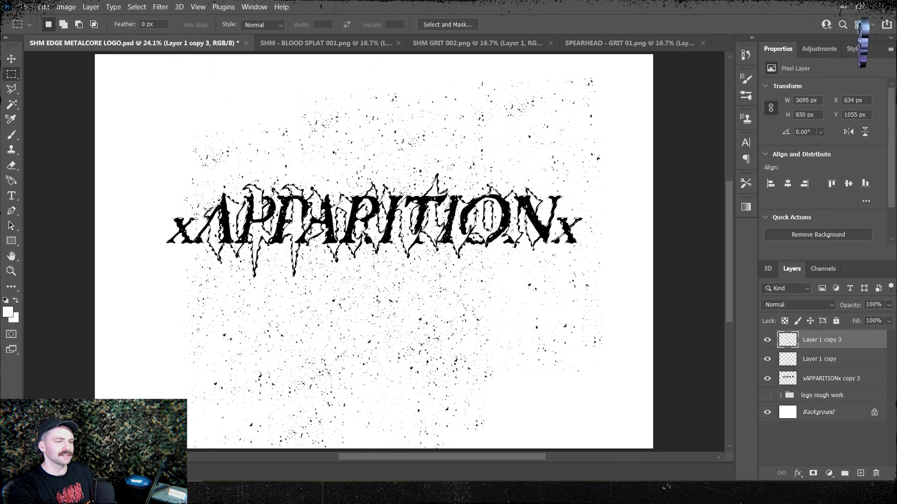
right_click(523, 174)
left_click(556, 194)
key("Delete")
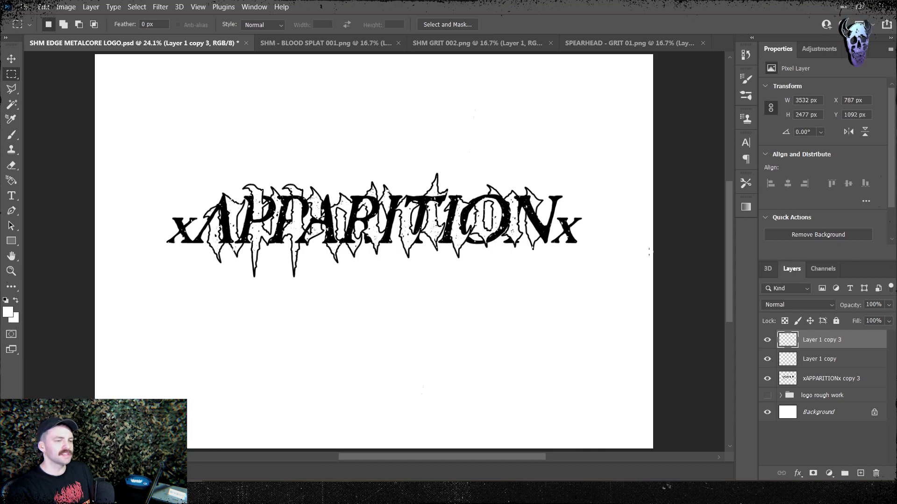
Merge both grit layers with the xAPPARITIONx copy 3 logo layer.
left_click(813, 358, "shift")
key("ctrl+t")
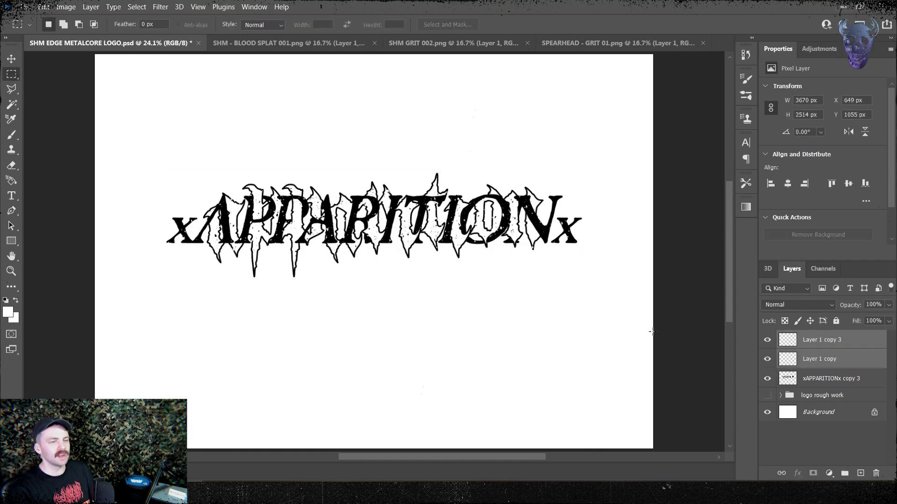
right_click(831, 382)
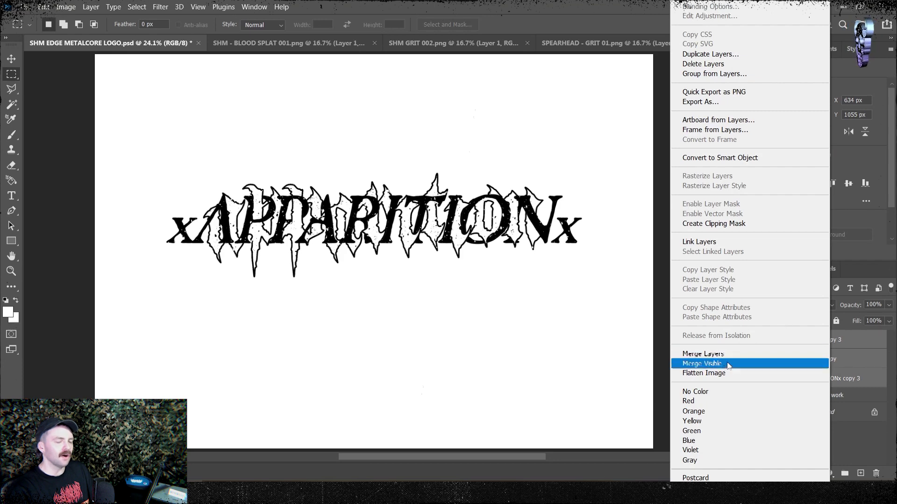
left_click(701, 362)
Paste a copy of the textured logo, duplicate it, and offset the duplicate slightly up and right.
key("ctrl+v")
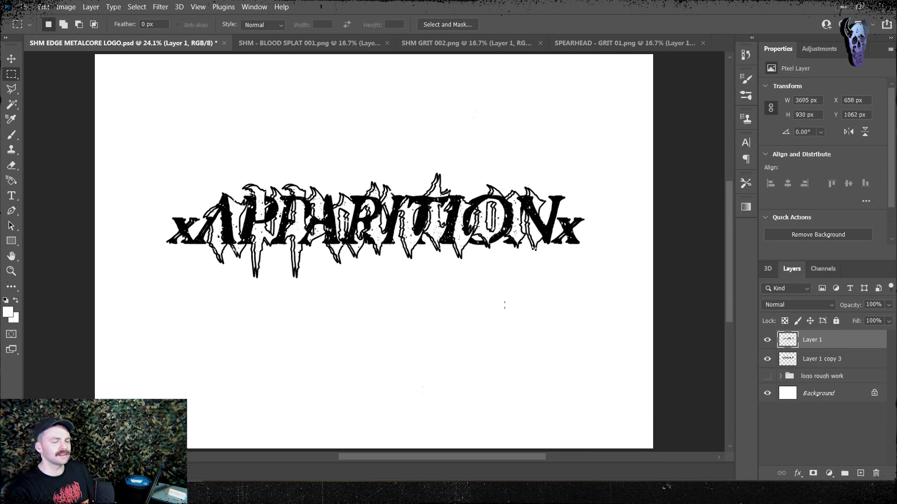
right_click(801, 347)
left_click(730, 54)
key("ctrl+t")
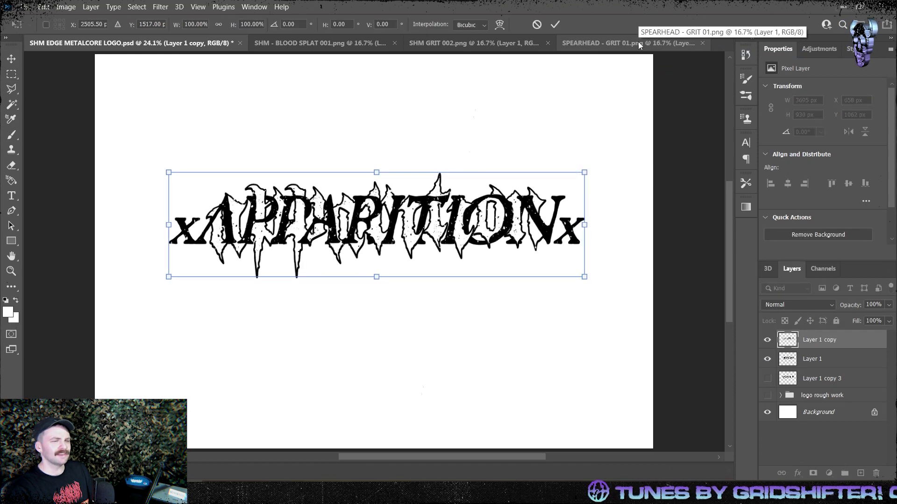
key("Return")
key("m")
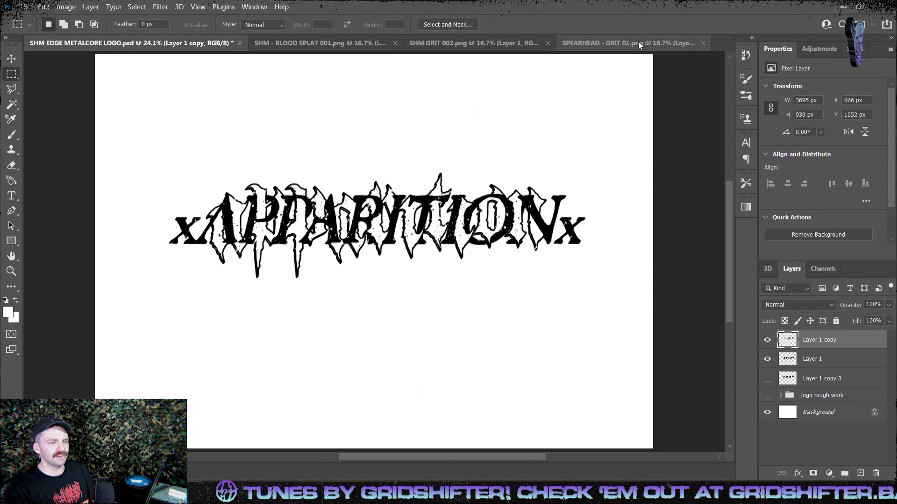
Select Layer 1, the logo copy beneath the top duplicate, and apply a Stroke layer style to it.
key("ctrl+plus")
key("alt+bracketleft")
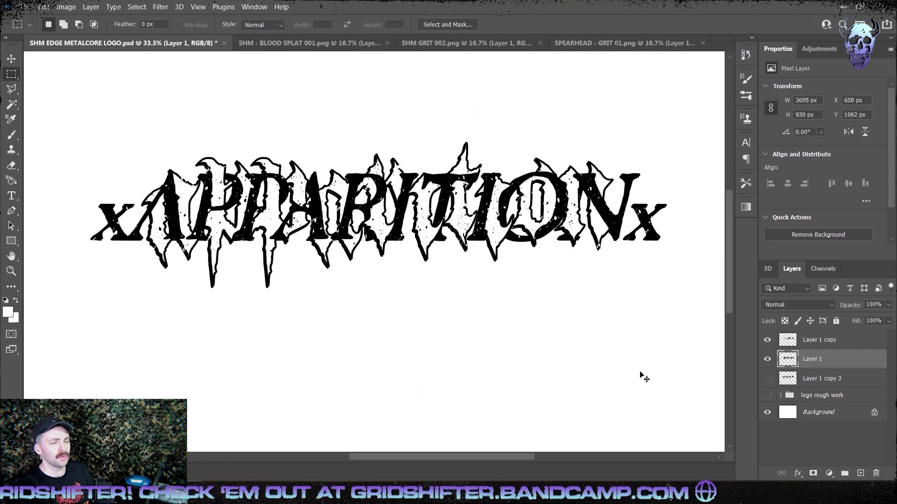
left_click(90, 7)
mouse_move(122, 118)
left_click(243, 144)
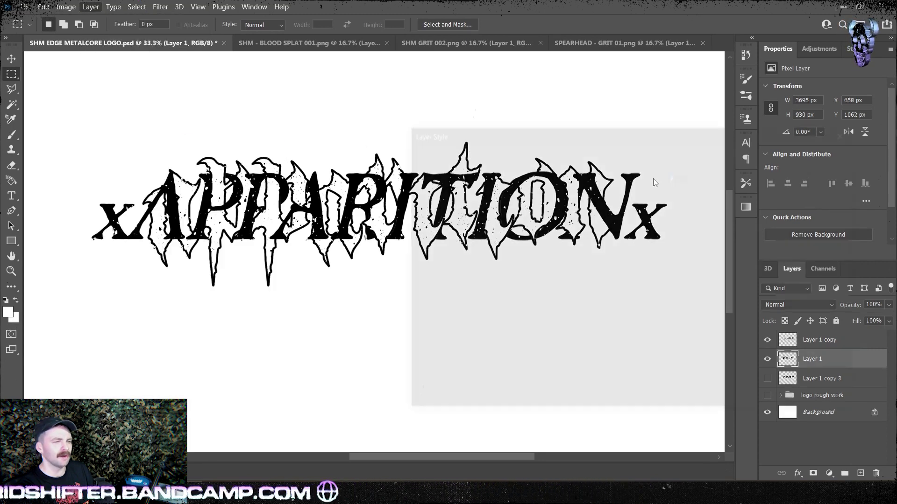
left_click(630, 210)
left_click(815, 157)
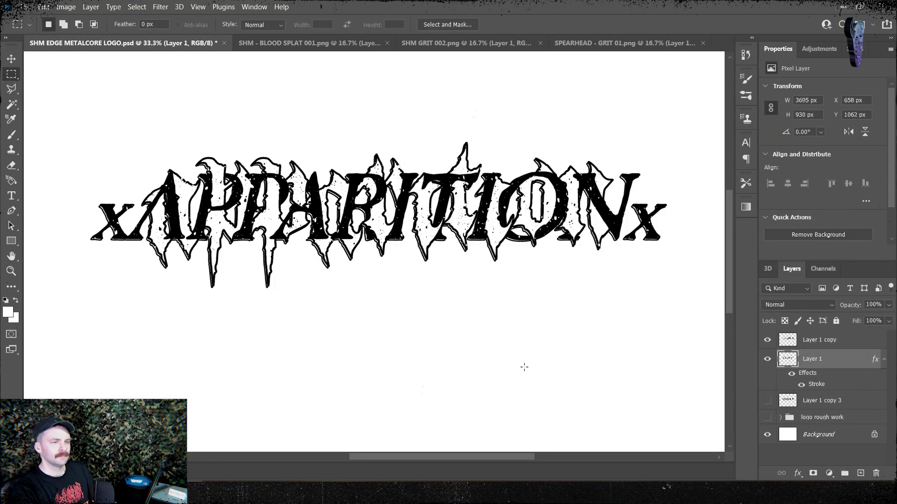
key("ctrl+t")
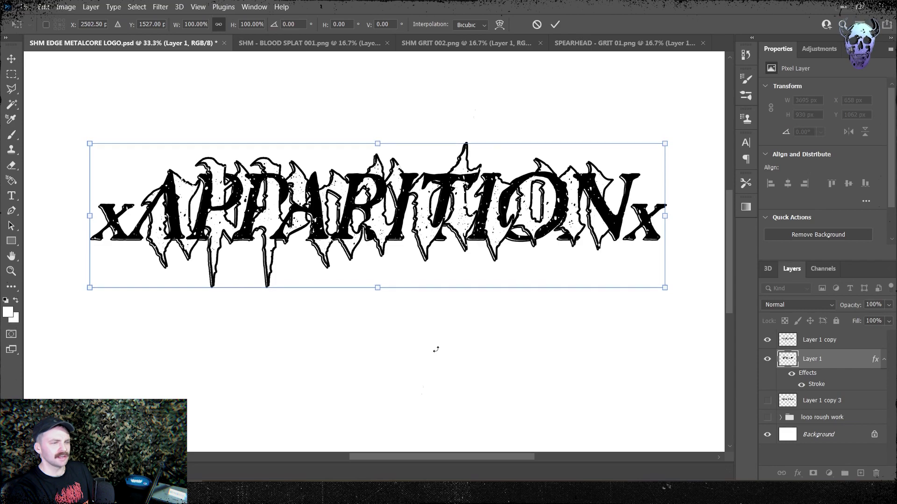
key("Return")
key("m")
In the SHM - BLOOD SPLAT 001.png document, add a new layer and fill the splat shapes on it with black.
left_click(392, 46)
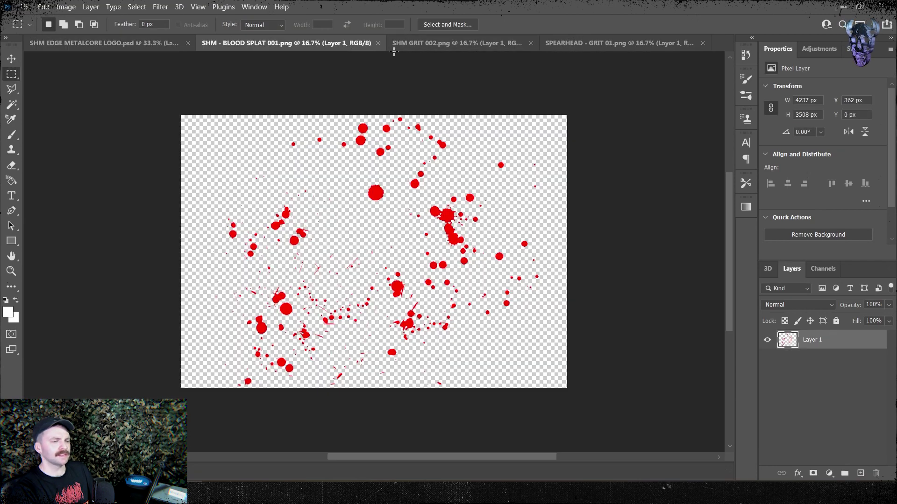
left_click(861, 473)
key("i")
key("shift+F5")
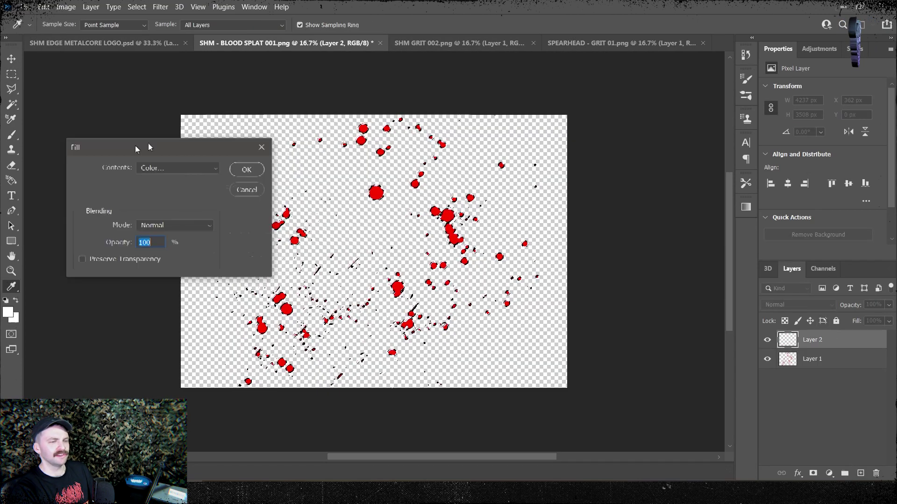
left_click_drag(140, 146, 520, 160)
left_click(556, 175)
left_click(526, 264)
key("Return")
key("m")
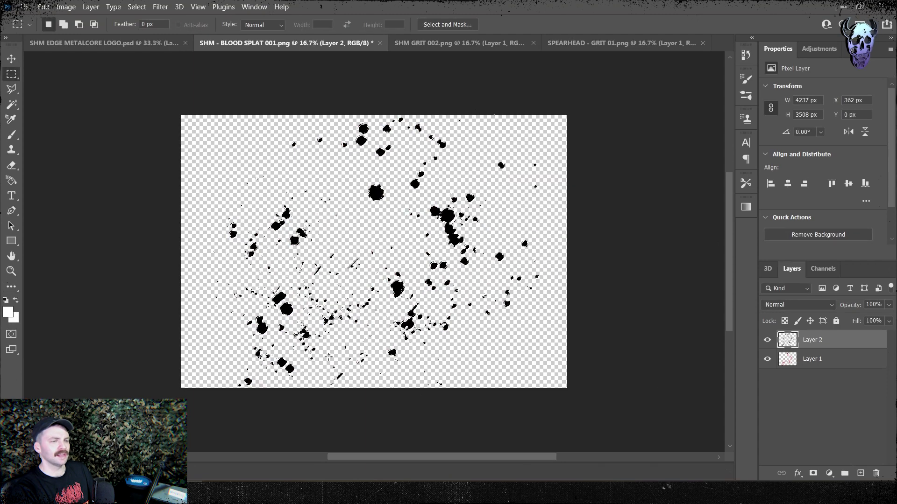
Paste the black splats above the Layer 1 copy in the logo document, shrinking and placing them around the logo's lower left end.
left_click(154, 43)
left_click(823, 342)
key("ctrl+v")
key("ctrl+t")
key("ctrl+minus")
key("ctrl+minus")
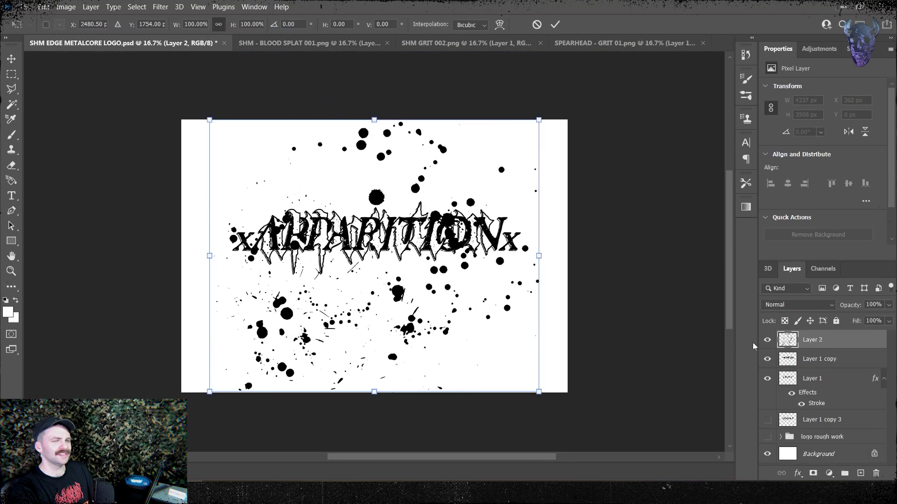
left_click_drag(374, 120, 374, 286)
left_click_drag(411, 318, 460, 247)
Duplicate the splat layer and rotate the copy around the logo's right end, about 1531 × 1865 px in size.
key("ctrl+j")
key("ctrl+t")
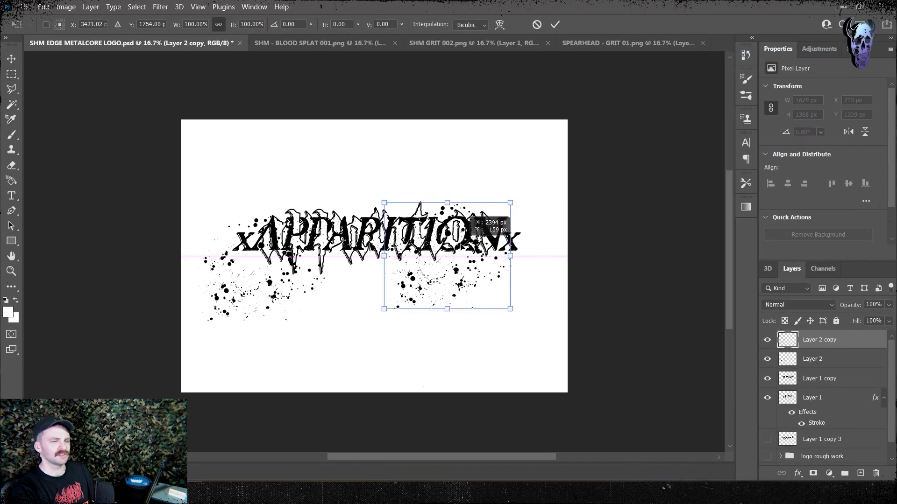
left_click_drag(523, 194, 447, 288)
left_click_drag(460, 265, 501, 233)
key("Return")
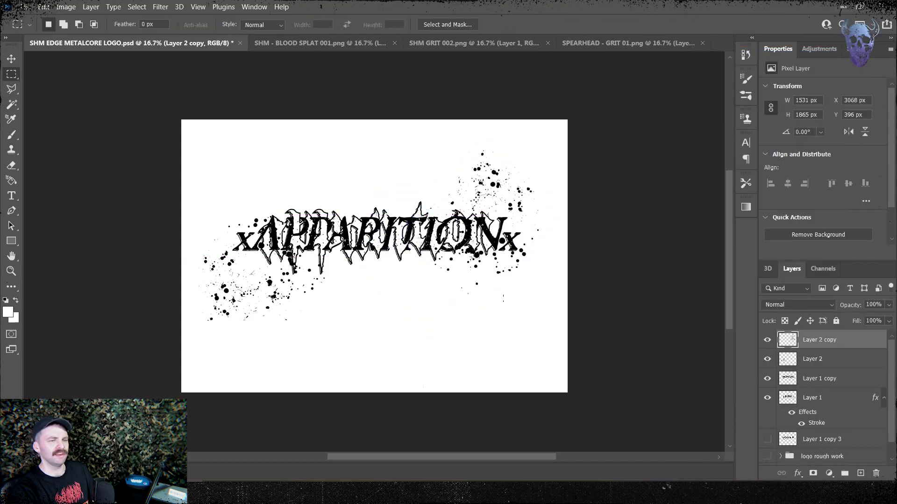
Duplicate the right-hand splat layer, rotate the copy about -97° and place it over the middle of the logo.
right_click(822, 345)
left_click(711, 53)
key("Return")
key("ctrl+t")
left_click_drag(470, 209, 357, 224)
left_click_drag(427, 151, 322, 220)
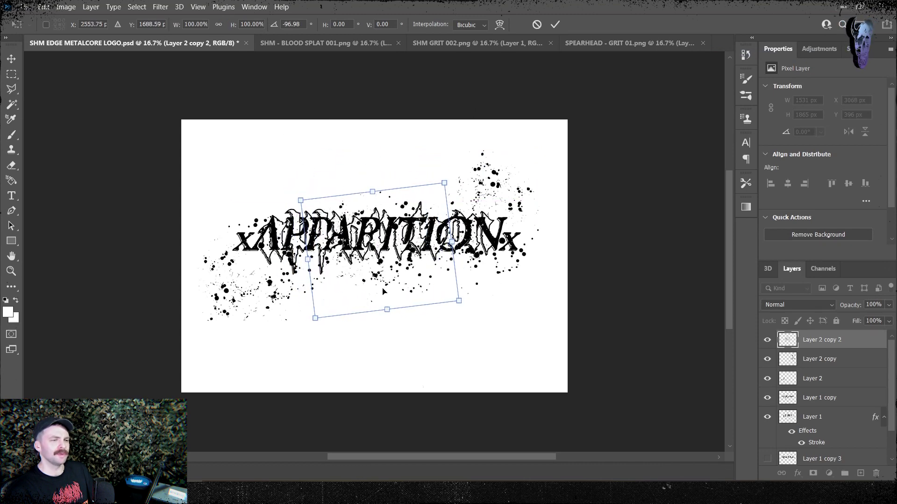
key("Return")
Move the three splat layers beneath the stroked Layer 1 and merge them into one layer.
left_click(824, 379)
left_click(837, 343, "shift")
left_click_drag(837, 343, 844, 403)
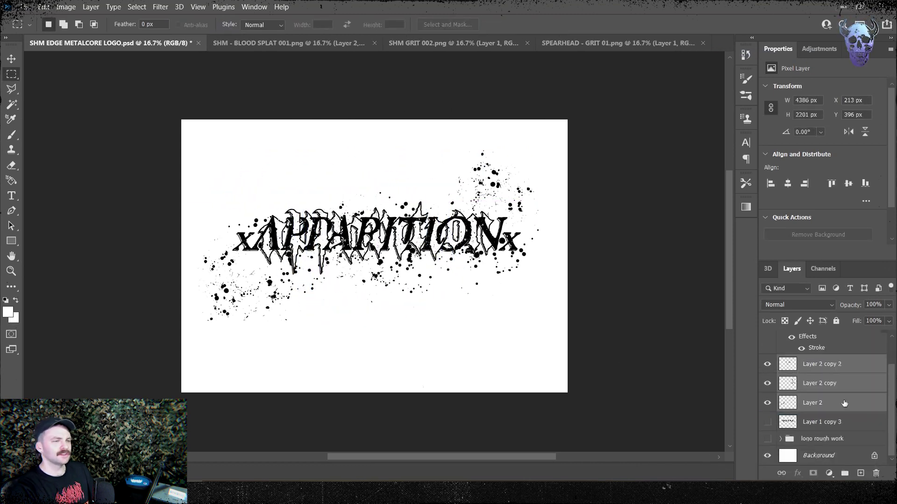
right_click(844, 403)
left_click(729, 354)
Enlarge the eraser to 800 px and erase the outlying splats above and below the logo on the merged splat layer.
key("ctrl+plus")
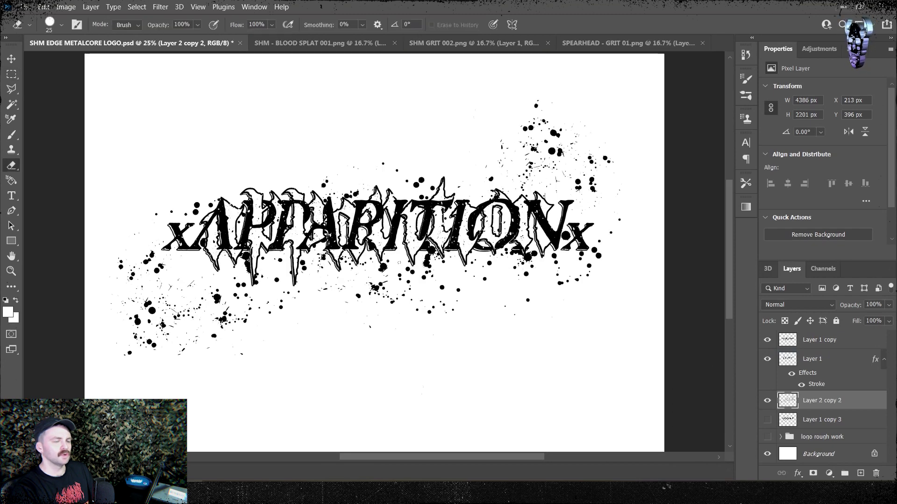
key("bracketright")
key("bracketright")
key("bracketright")
key("bracketright")
key("bracketright")
key("bracketright")
key("bracketright")
key("bracketright")
key("bracketright")
key("bracketright")
key("bracketright")
key("bracketright")
key("bracketright")
key("bracketright")
key("bracketright")
key("bracketright")
key("bracketright")
key("bracketright")
key("bracketright")
key("bracketright")
left_click(604, 170)
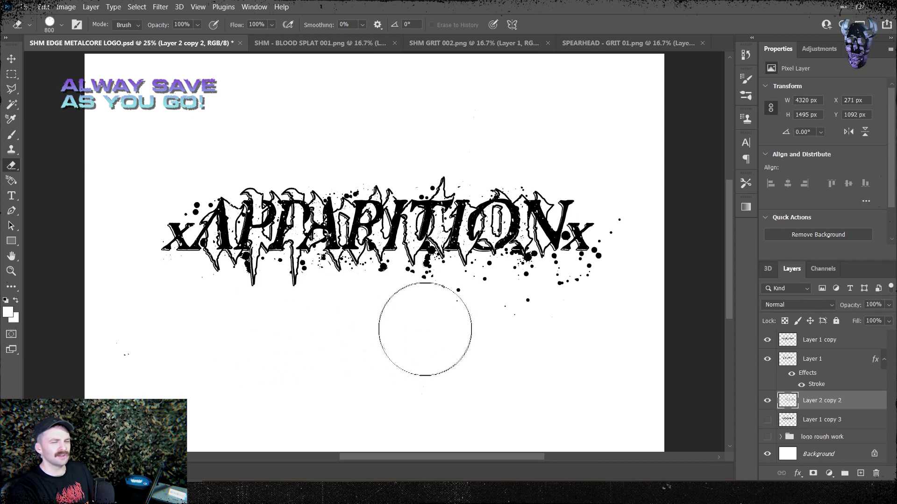
Reduce the eraser to 200 px and erase the remaining stray splats closer to the logo's lower edge.
key("bracketleft")
key("bracketleft")
key("bracketleft")
key("bracketleft")
key("bracketleft")
key("bracketleft")
key("bracketleft")
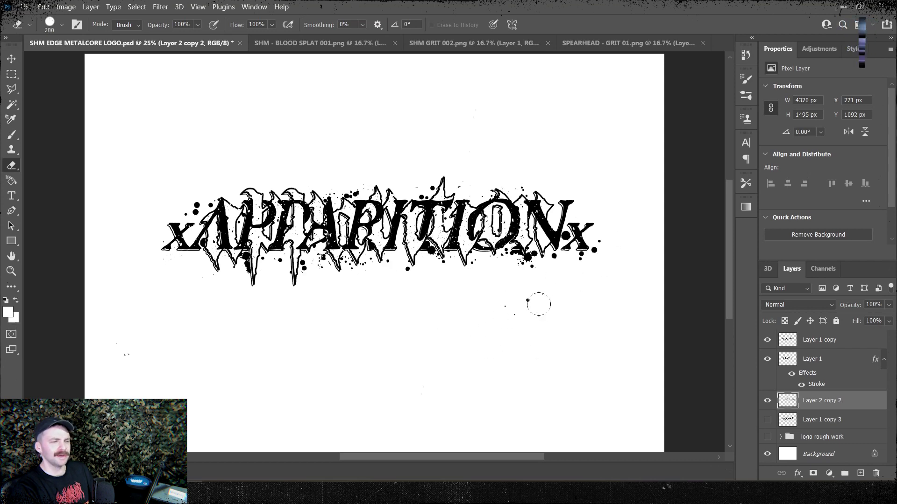
Run a first Refine Edge pass on the selection of the splat shapes.
key("ctrl+equal")
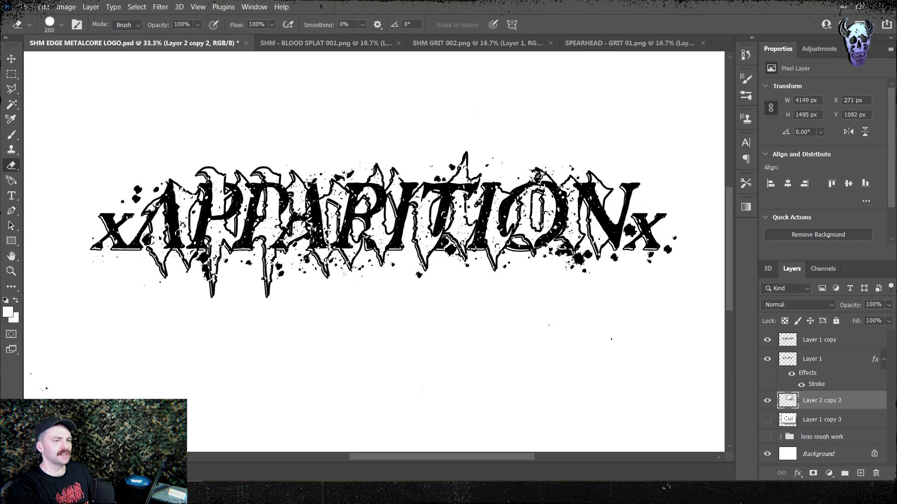
left_click(137, 6)
left_click(158, 168)
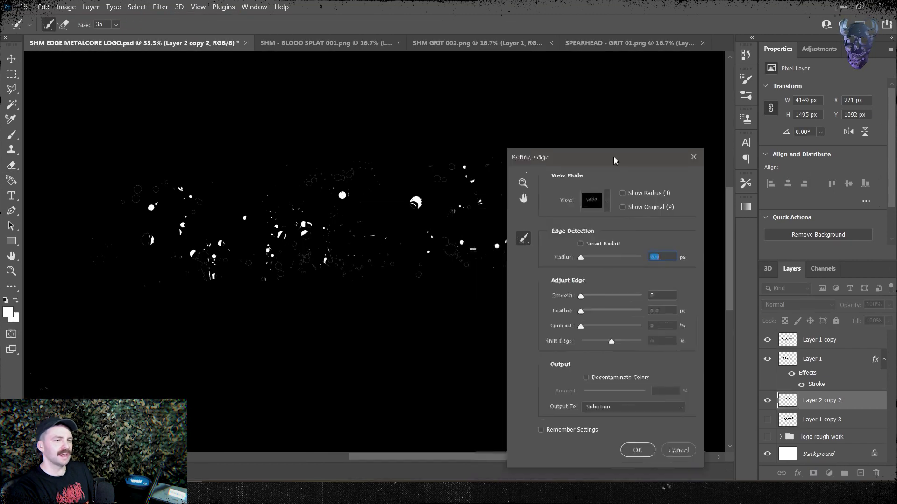
left_click_drag(615, 159, 613, 130)
left_click(589, 171)
left_click(578, 299)
left_click(635, 422)
Refine the splat selection with Smooth 42, Contrast 100% and Shift Edge -81%, and copy it to a new layer.
left_click(137, 6)
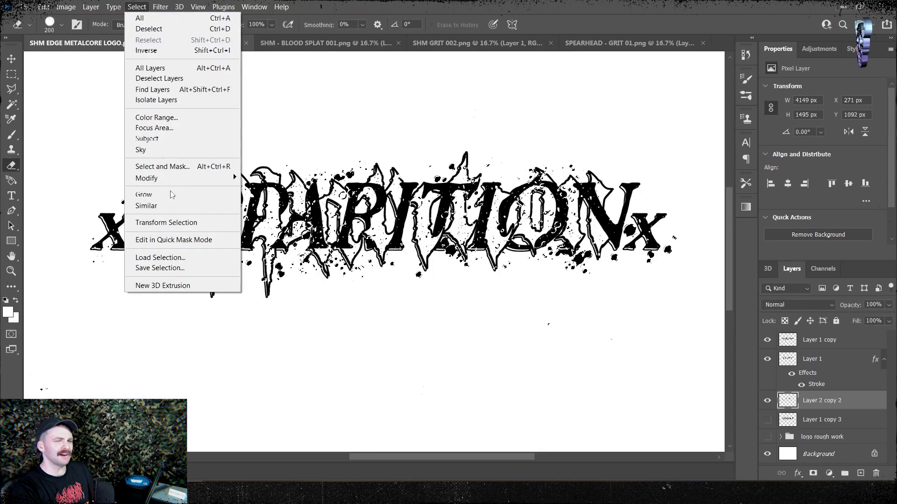
left_click(160, 166, "shift")
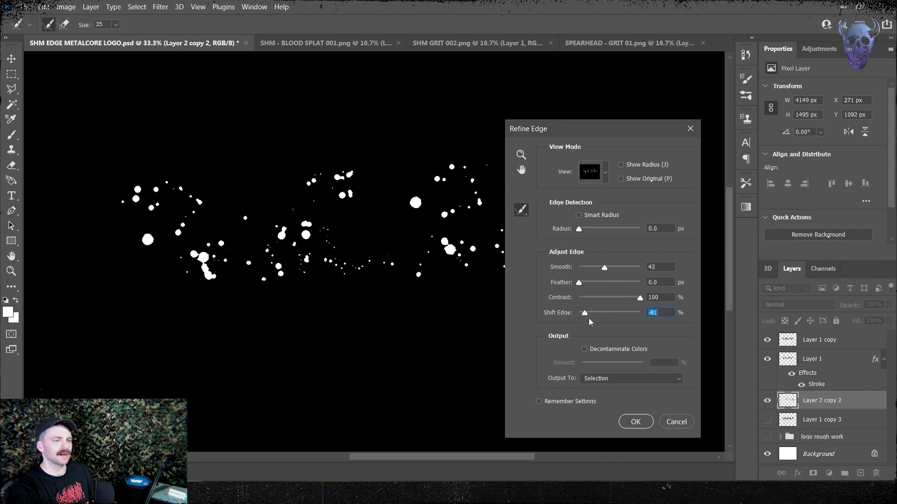
left_click(635, 422)
key("ctrl+j")
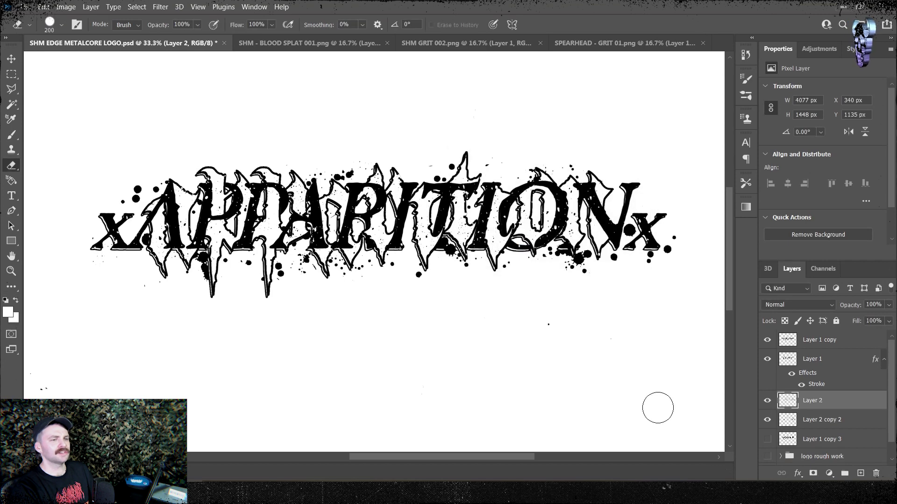
Hide the rough Layer 2 copy 2 and shrink the smoothed splat layer slightly to about 4049 × 1402 px.
left_click(768, 420)
key("ctrl+t")
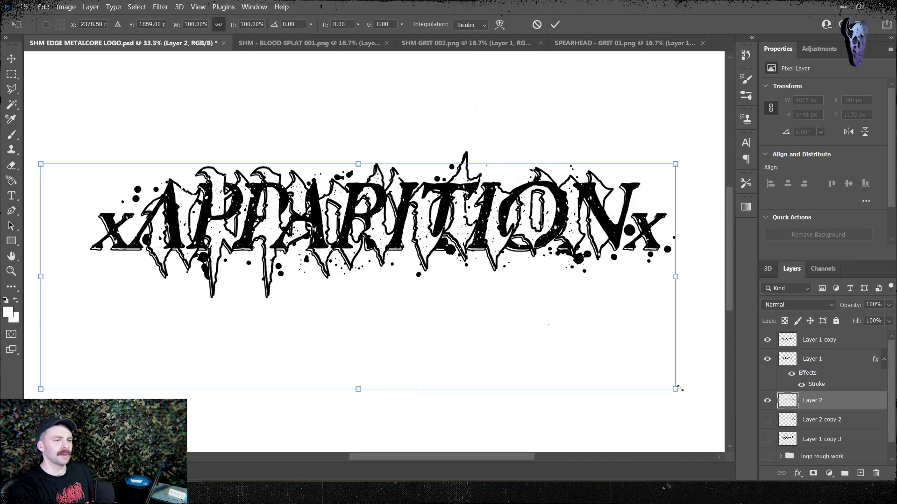
left_click_drag(680, 389, 675, 387)
left_click_drag(356, 388, 360, 389)
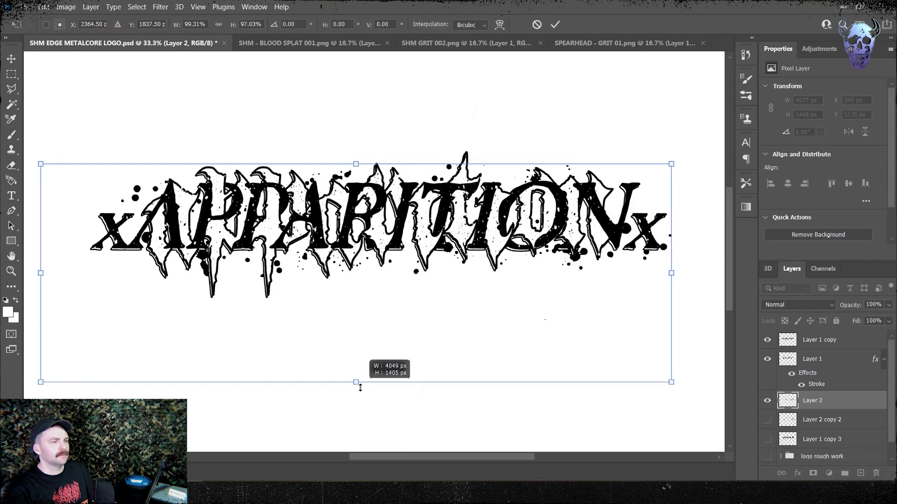
key("Return")
Examine how the complete logo with its splats reads at a small size and up close.
key("ctrl+minus")
key("ctrl+minus")
key("ctrl+minus")
key("ctrl+minus")
key("ctrl+minus")
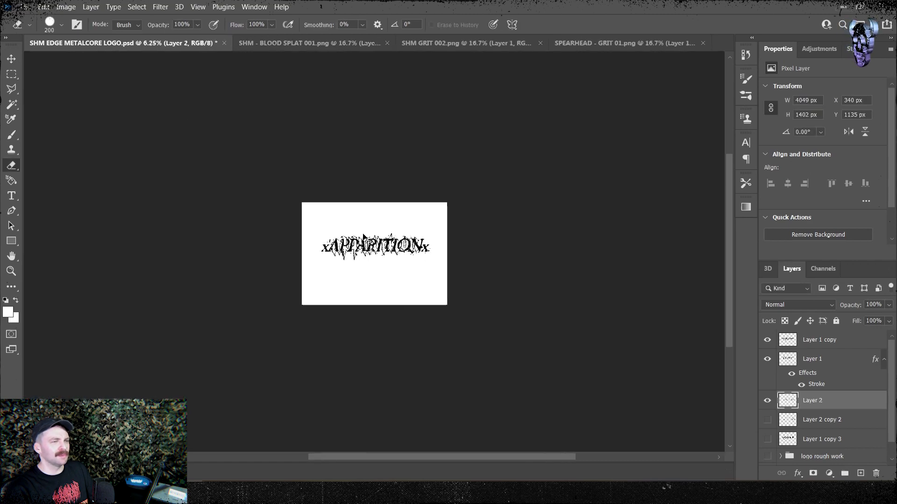
key("ctrl+plus")
key("ctrl+plus")
key("ctrl+plus")
key("ctrl+plus")
key("ctrl+plus")
key("ctrl+plus")
key("ctrl+minus")
key("ctrl+minus")
scroll(366, 240, "up", 1)
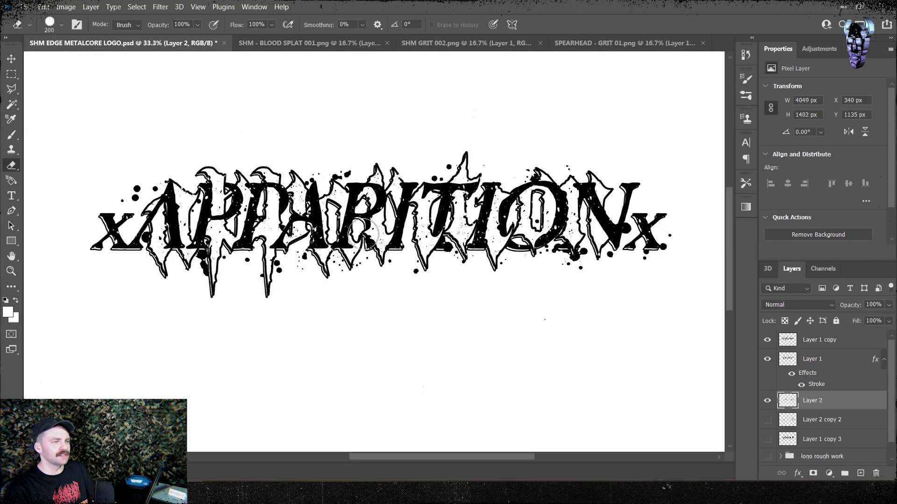
Save the logo document as a PSD.
left_click(24, 6)
left_click(42, 130)
left_click(711, 166)
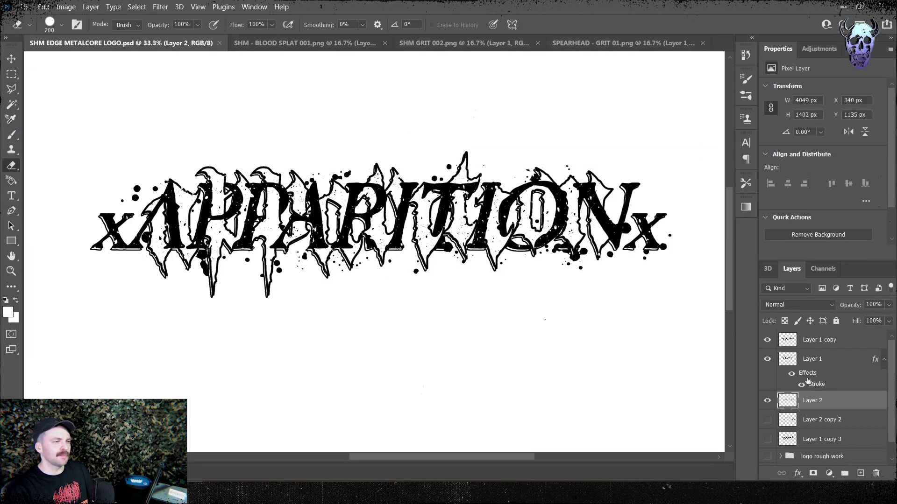
Merge the smoothed splats and both logo layers into one layer and apply a tonal adjustment to it.
left_click(817, 340, "shift")
right_click(822, 346)
left_click(719, 352)
left_click(66, 6)
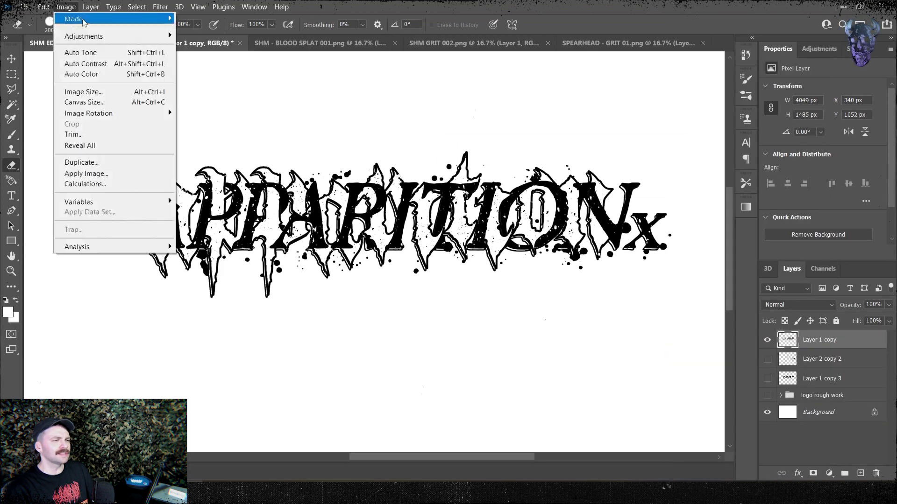
mouse_move(94, 36)
left_click(209, 36)
left_click(567, 212)
key("e")
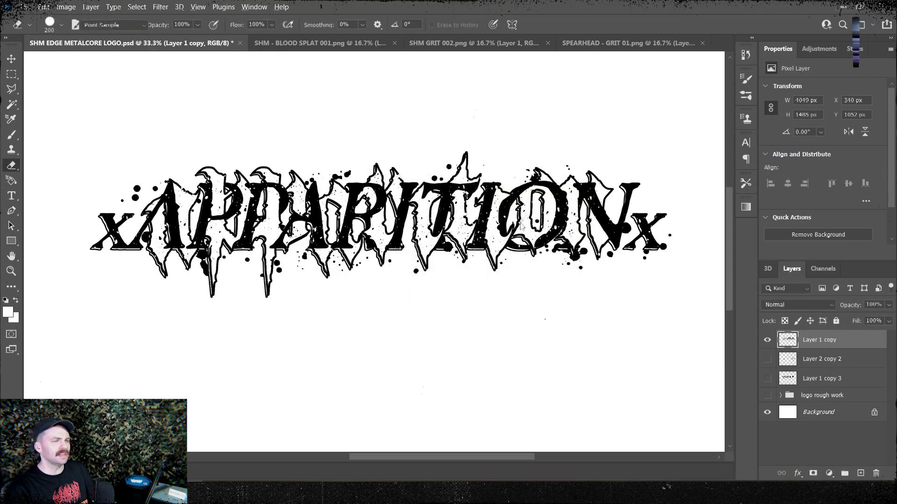
Apply the Displace filter to the merged logo using EDGE METALCORE GRIT MAP.psd as the displacement map.
left_click(160, 7)
mouse_move(261, 175)
left_click(353, 175)
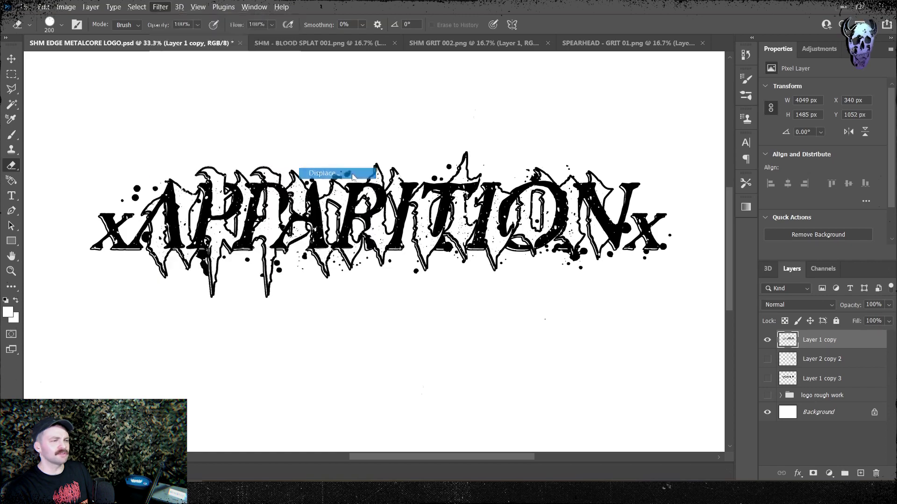
left_click(403, 190)
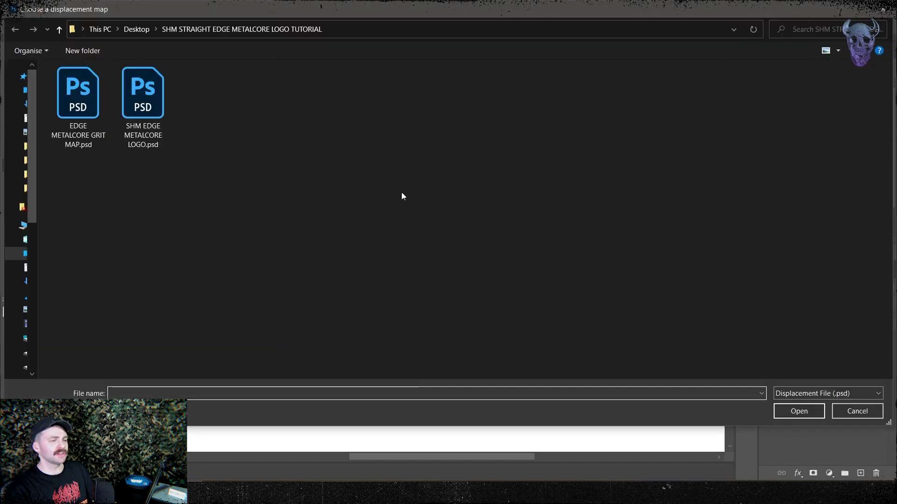
left_click(88, 114)
left_click(812, 416)
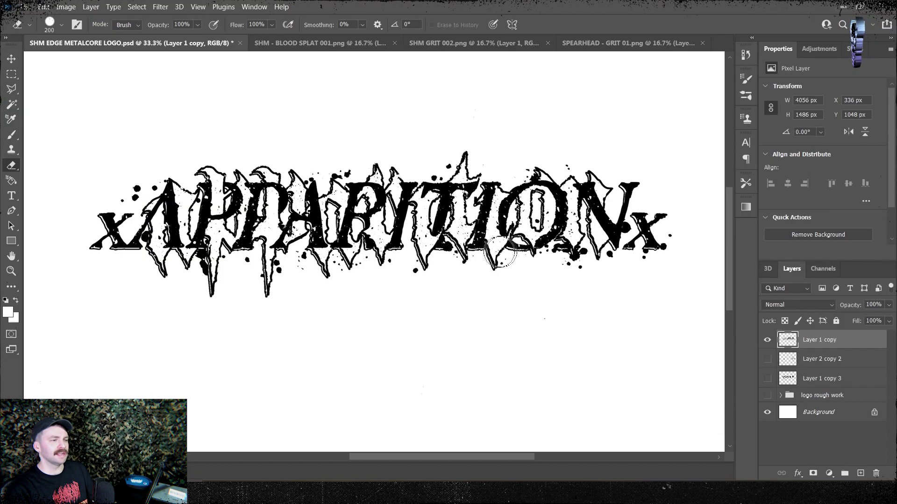
Open EDGE METALCORE GRIT MAP.psd and examine its grit texture up close.
left_click(26, 6)
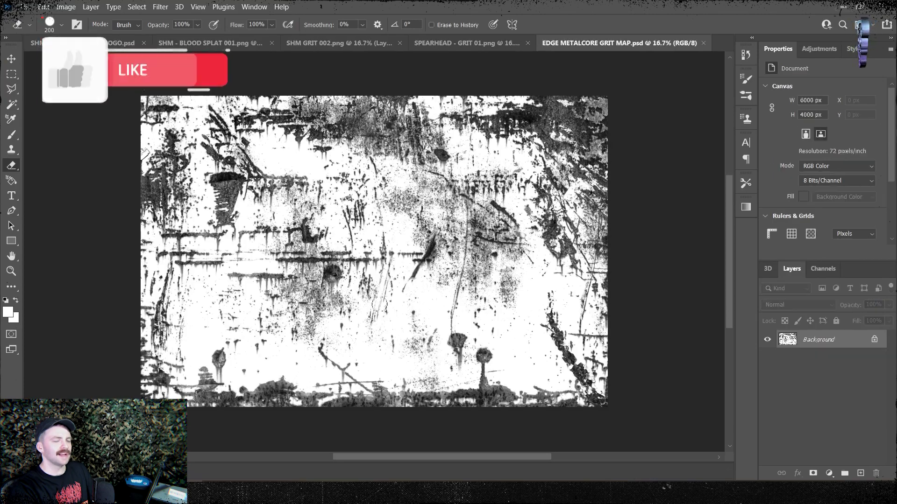
key("ctrl+plus")
key("ctrl+plus")
key("ctrl+plus")
key("ctrl+plus")
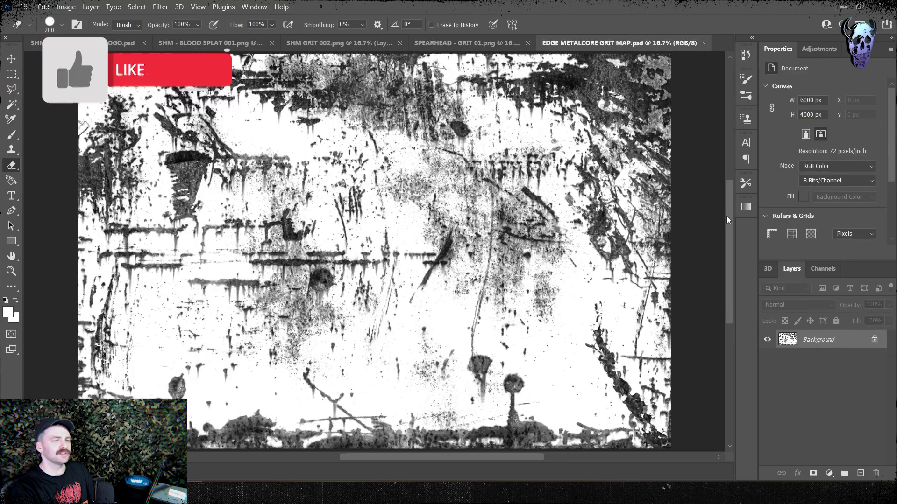
key("ctrl+minus")
key("ctrl+minus")
key("ctrl+minus")
Return to the logo document and compare the displaced logo edges up close and at full view.
key("ctrl+Tab")
scroll(147, 109, "up", 3)
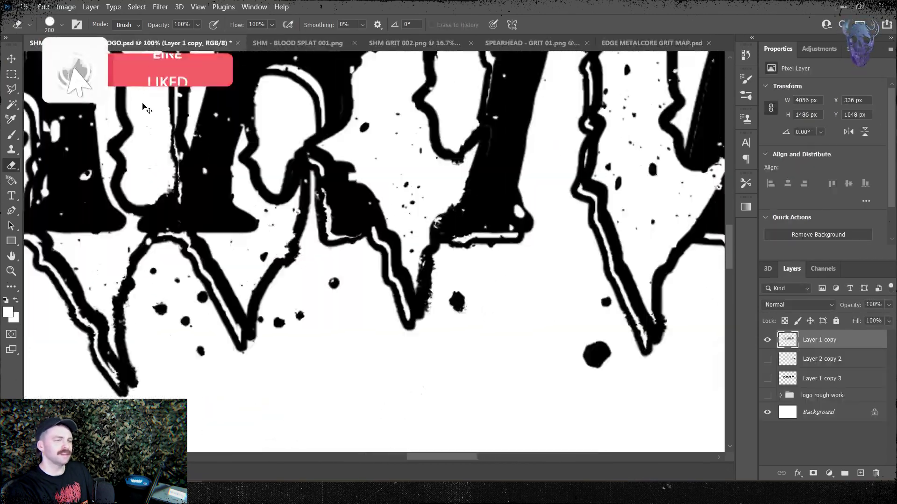
scroll(147, 108, "down", 4)
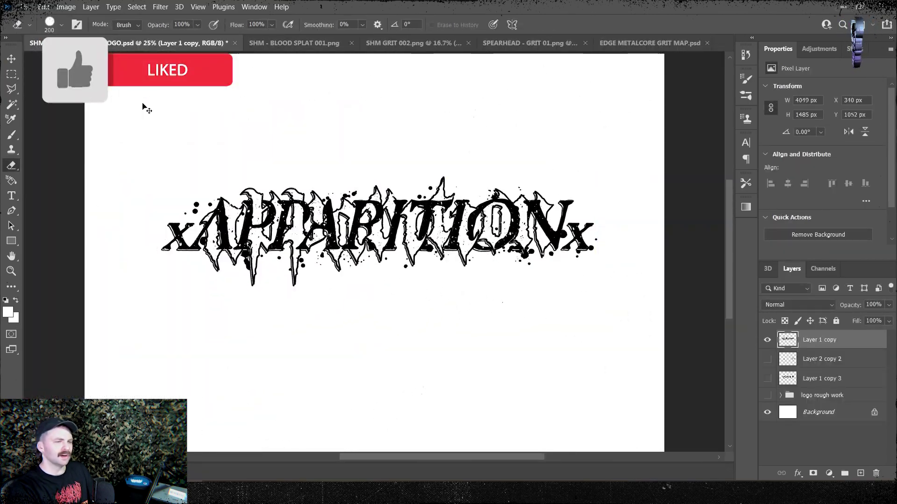
Select the area below the logo and delete the stray specks in it.
left_click(11, 74)
left_click_drag(70, 419, 740, 306)
key("ctrl+0")
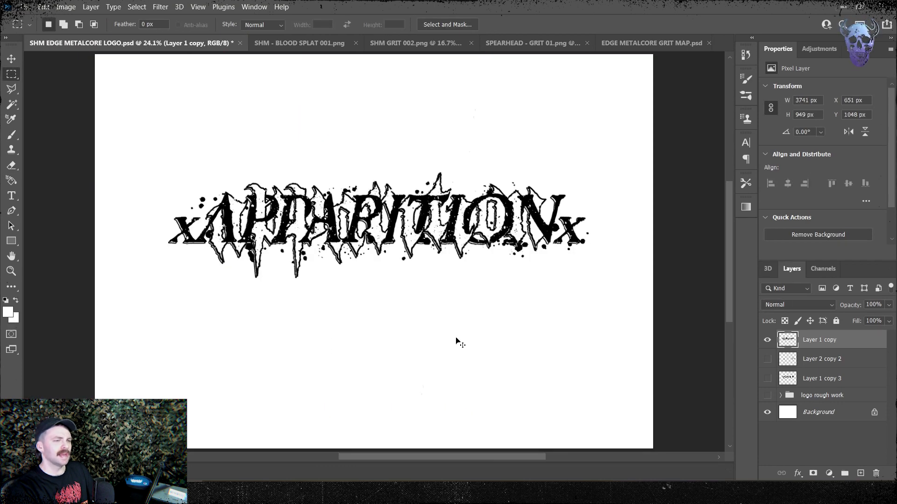
Enlarge the merged logo proportionally to about 123%.
key("ctrl+plus")
key("ctrl+plus")
key("ctrl+minus")
key("ctrl+t")
left_click_drag(378, 279, 379, 305)
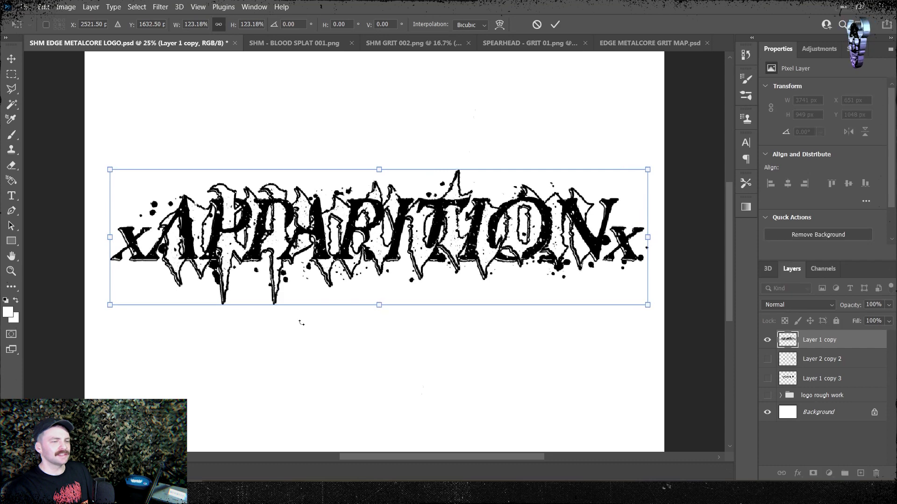
key("Return")
Apply a Levels adjustment to the enlarged logo layer.
left_click(66, 7)
left_click(135, 23)
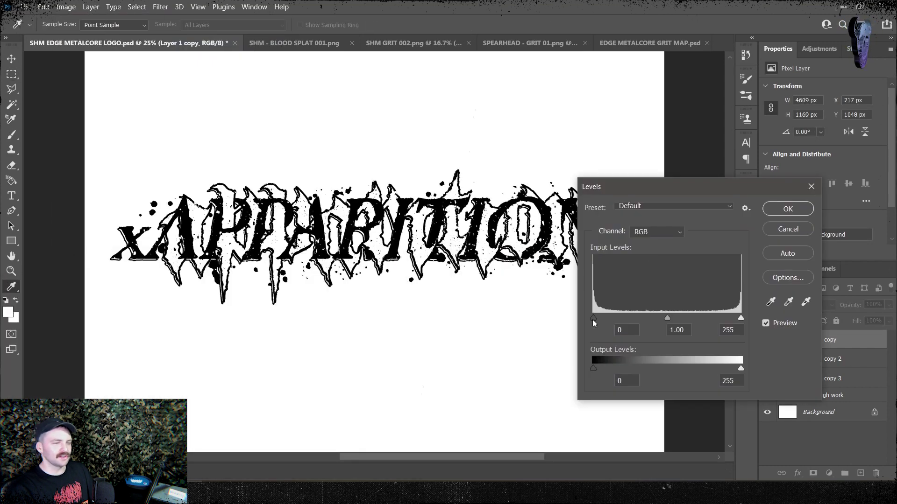
left_click(788, 209)
Duplicate the white Background layer, place the copy directly beneath the logo layer and merge the two.
right_click(821, 413)
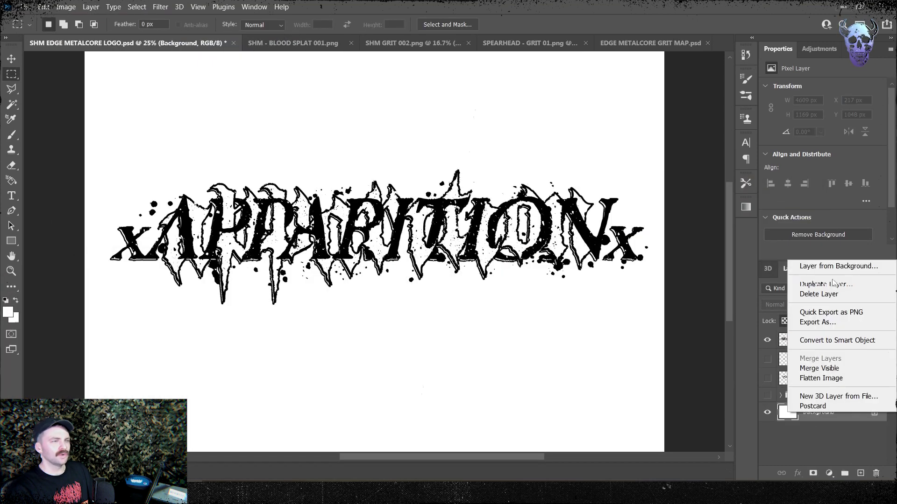
left_click(811, 282)
key("Return")
left_click_drag(821, 415, 817, 342)
left_click(817, 340, "shift")
right_click(817, 341)
left_click(729, 350)
Apply a tonal adjustment to the merged logo layer and inspect its letter edges up close.
left_click(66, 7)
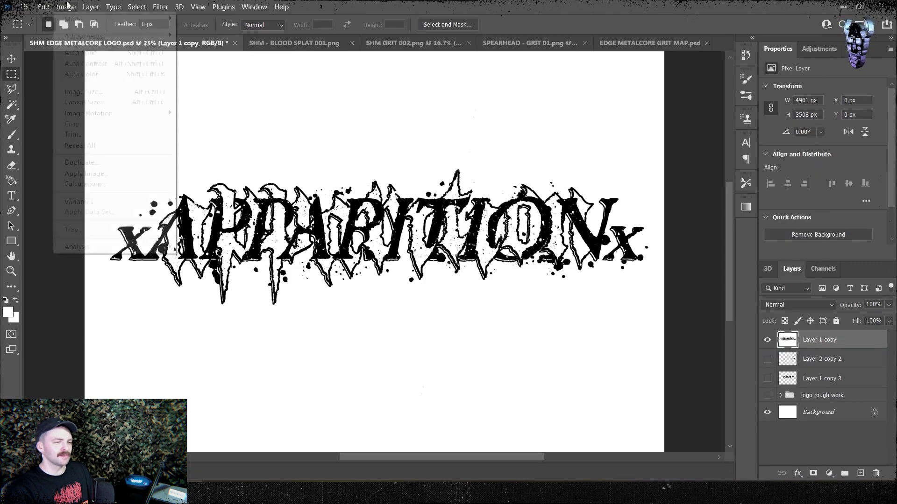
mouse_move(84, 34)
left_click(262, 35)
key("Return")
key("ctrl+plus")
key("ctrl+plus")
key("ctrl+plus")
key("ctrl+plus")
key("ctrl+plus")
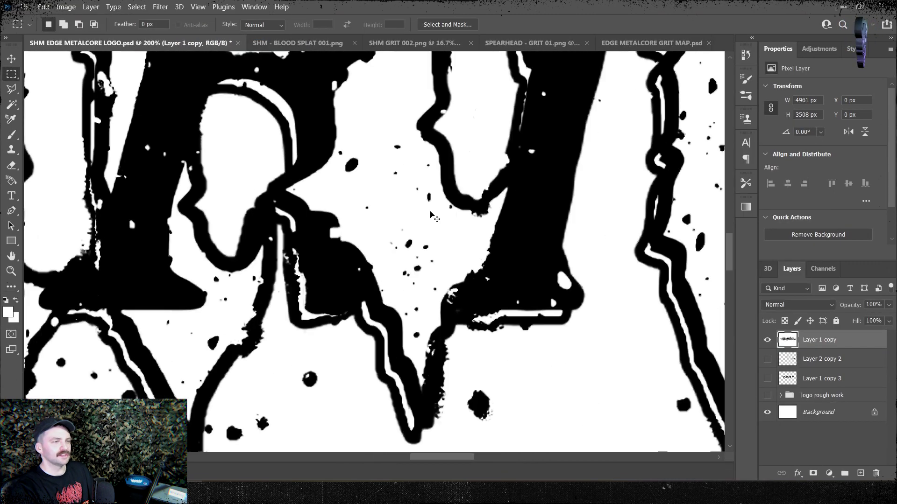
Add a Threshold adjustment layer at level 128 above the logo and check the hardened edges.
key("ctrl+minus")
key("ctrl+minus")
key("ctrl+minus")
left_click(814, 474)
key("ctrl+z")
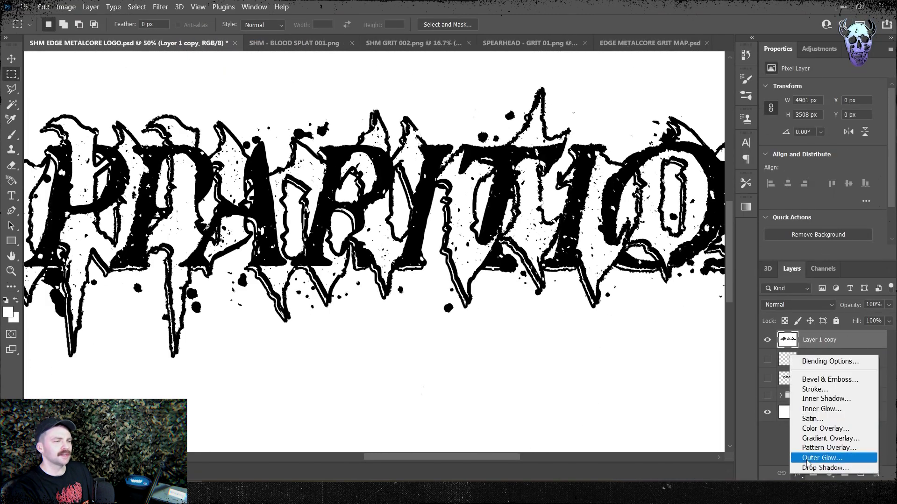
left_click(829, 473)
left_click(829, 473)
left_click(834, 449)
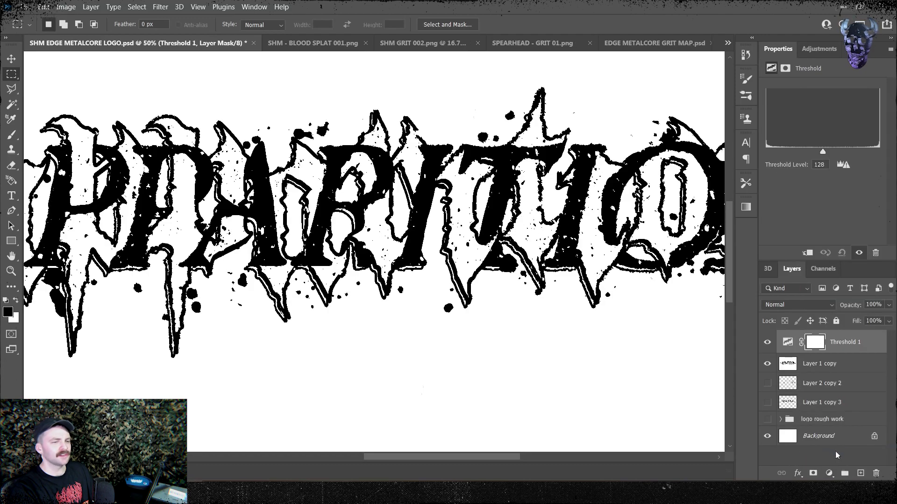
left_click_drag(297, 240, 473, 288)
key("ctrl+plus")
key("ctrl+plus")
key("ctrl+z")
key("ctrl+shift+z")
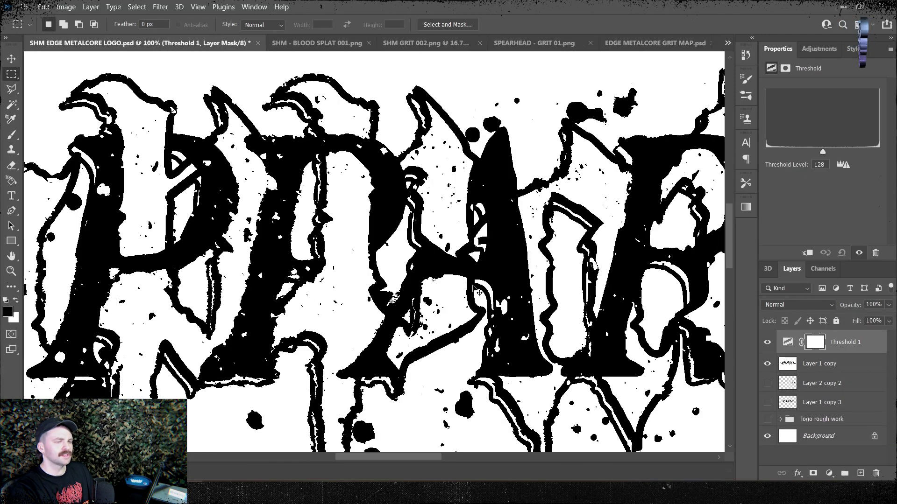
Merge the Threshold adjustment layer with the logo layer beneath it.
key("ctrl+minus")
key("ctrl+minus")
key("ctrl+minus")
key("ctrl+minus")
key("ctrl+minus")
key("ctrl+minus")
key("ctrl+0")
left_click(834, 365, "shift")
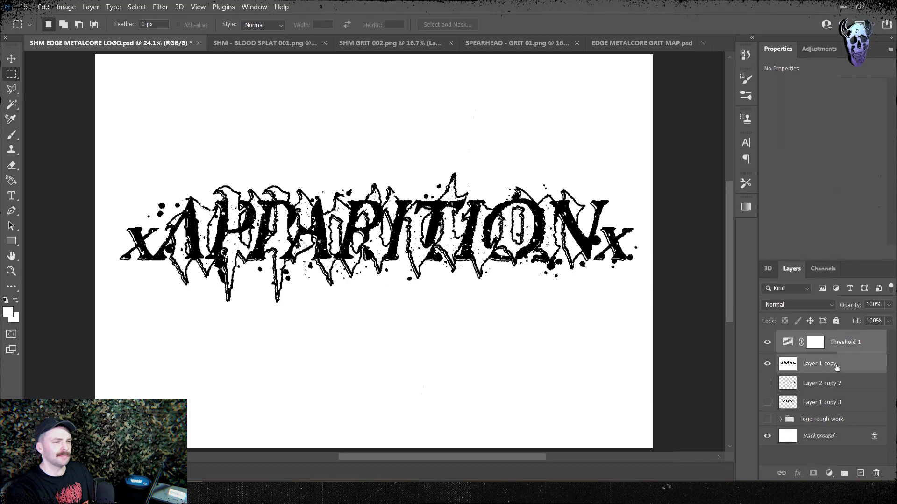
right_click(835, 365)
left_click(787, 355)
Select all the black logo areas with Color Range, using sampled colors at a fuzziness of 200.
key("ctrl+plus")
key("ctrl+plus")
key("ctrl+plus")
key("ctrl+plus")
key("ctrl+plus")
key("ctrl+plus")
key("ctrl+plus")
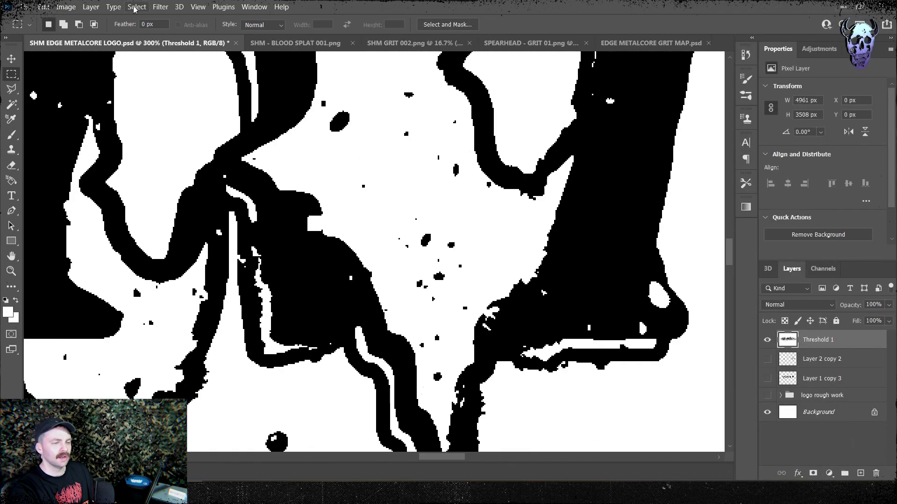
left_click(137, 7)
left_click(147, 116)
key("alt+s")
key("c")
left_click(290, 216)
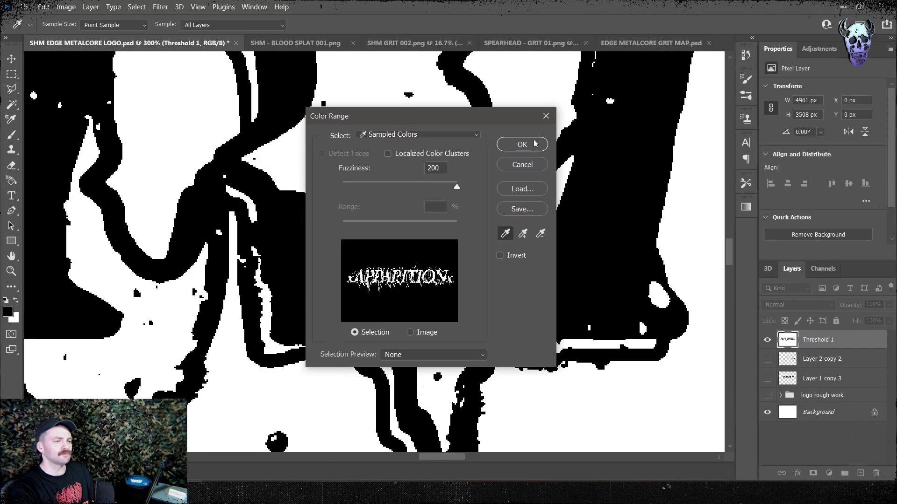
left_click(534, 144)
Start refining the selection edge with Smooth 3 and Contrast 100%.
key("ctrl+alt+r")
left_click_drag(579, 268, 589, 270)
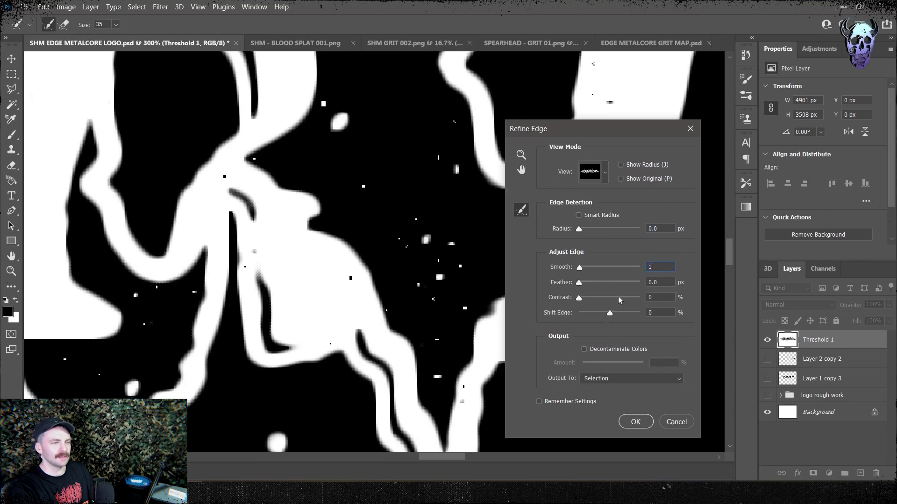
key("BackSpace")
type("3")
left_click_drag(614, 298, 692, 325)
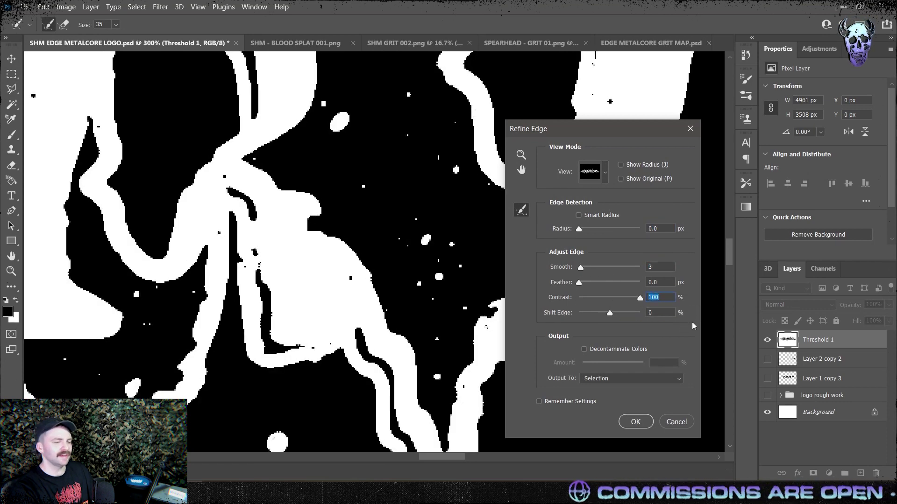
Set the edge refinement's Contrast to 34% and Shift Edge to -5%, and apply it to the selection.
double_click(663, 311)
key("Down")
double_click(662, 267)
double_click(665, 296)
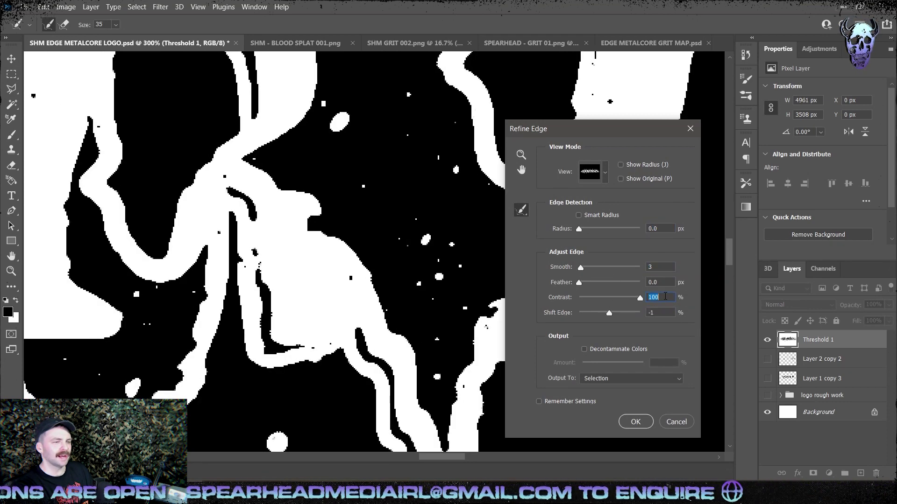
type("34")
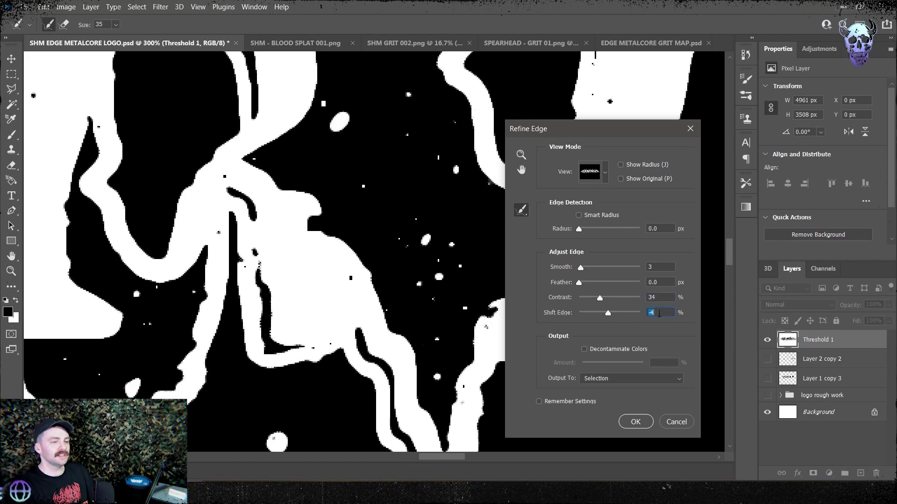
double_click(664, 296)
type("21")
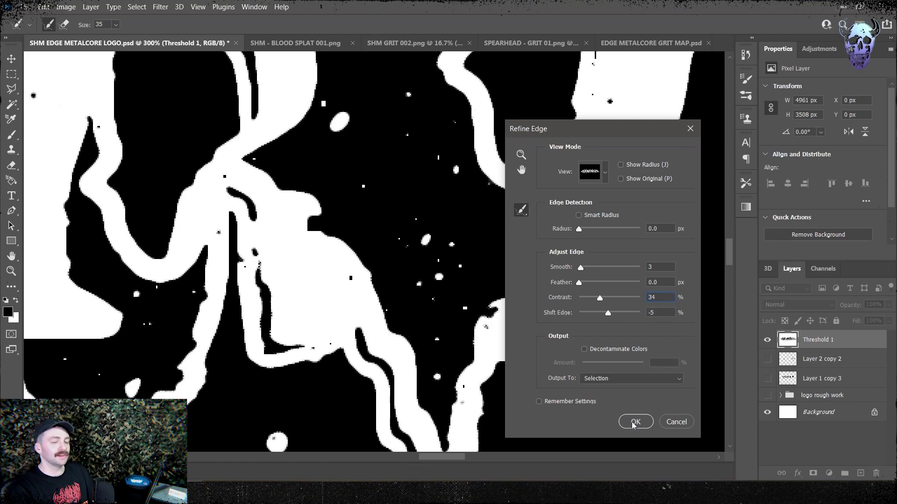
left_click(632, 425)
Fill the refined selection with black on a new layer and deselect it.
left_click(860, 473)
key("shift+F5")
key("Return")
key("ctrl+0")
key("ctrl+d")
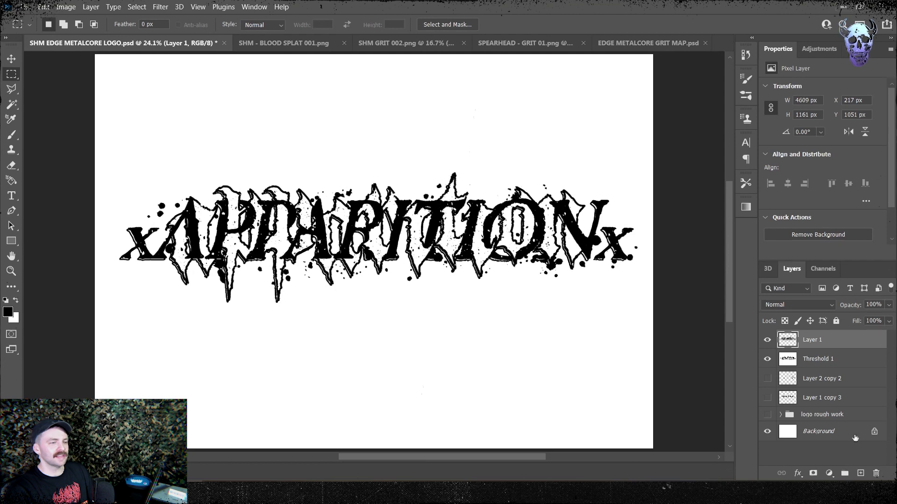
Duplicate the Background layer and move the copy directly beneath the new logo layer.
right_click(816, 432)
left_click(815, 303)
key("Return")
left_click_drag(816, 431, 814, 388)
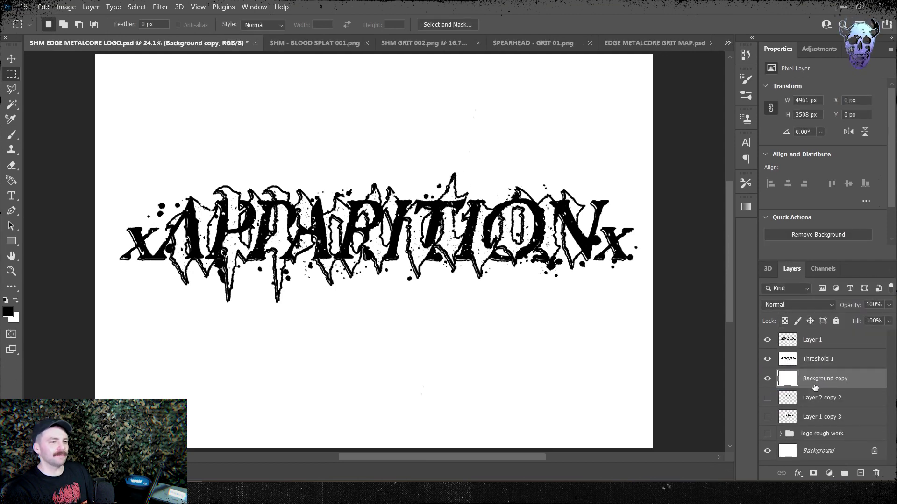
left_click_drag(813, 353, 813, 351)
Invert the background copy to black and the new logo layer to white.
key("ctrl+plus")
key("ctrl+i")
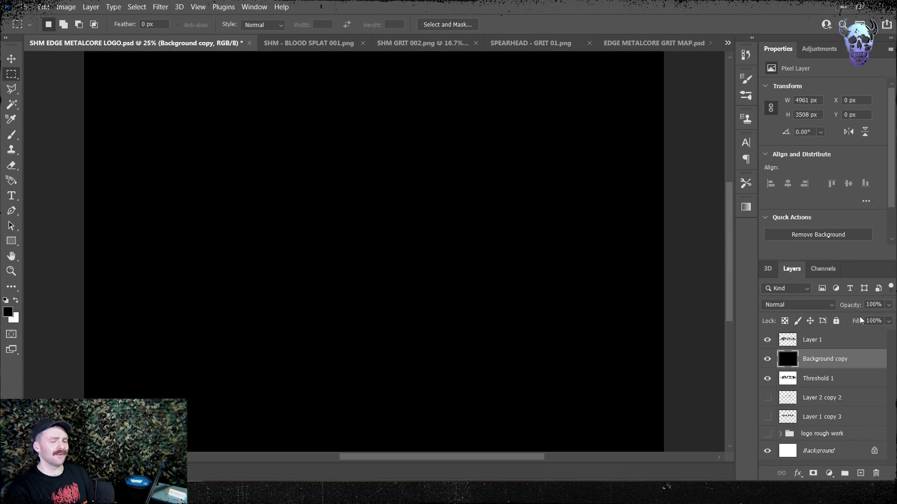
left_click(822, 339)
key("ctrl+i")
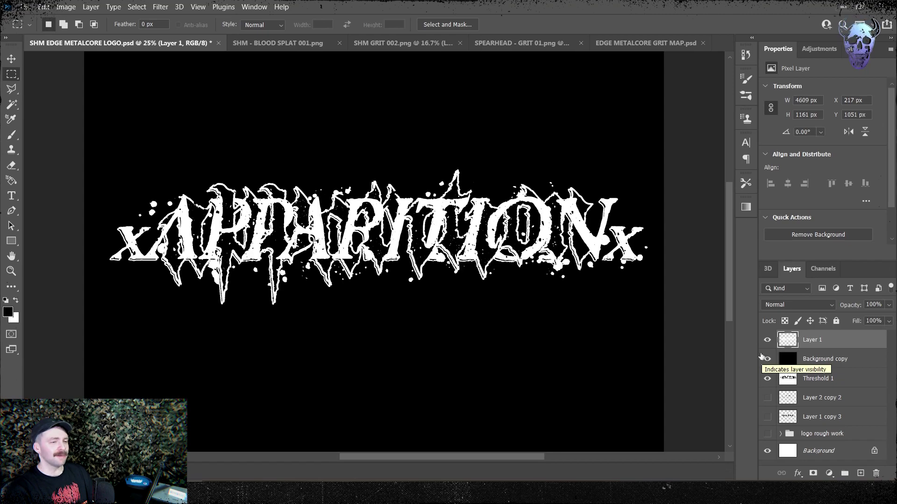